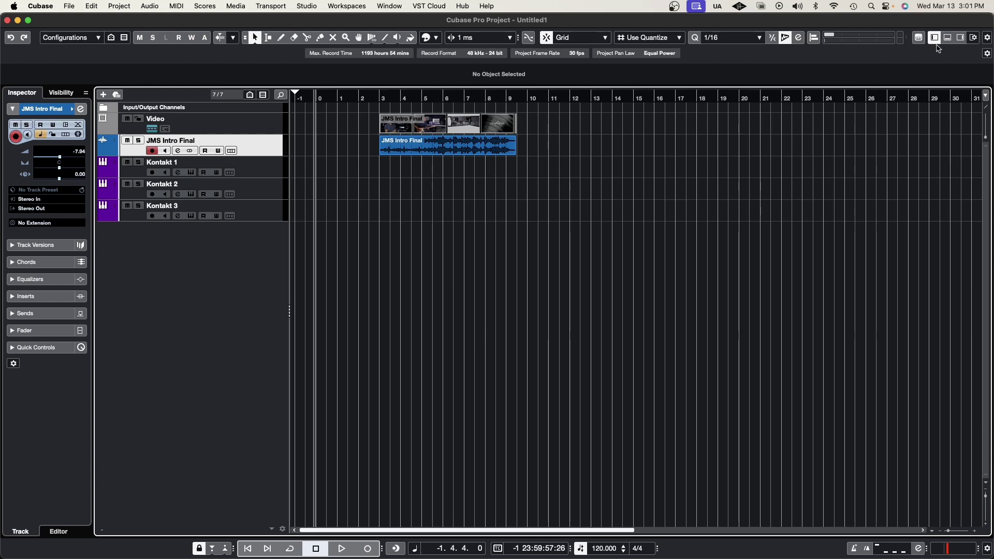
- Show the Constrain Delay Compensation button in the toolbar, select Kontakt 1, and open the MixConsole
click(989, 39)
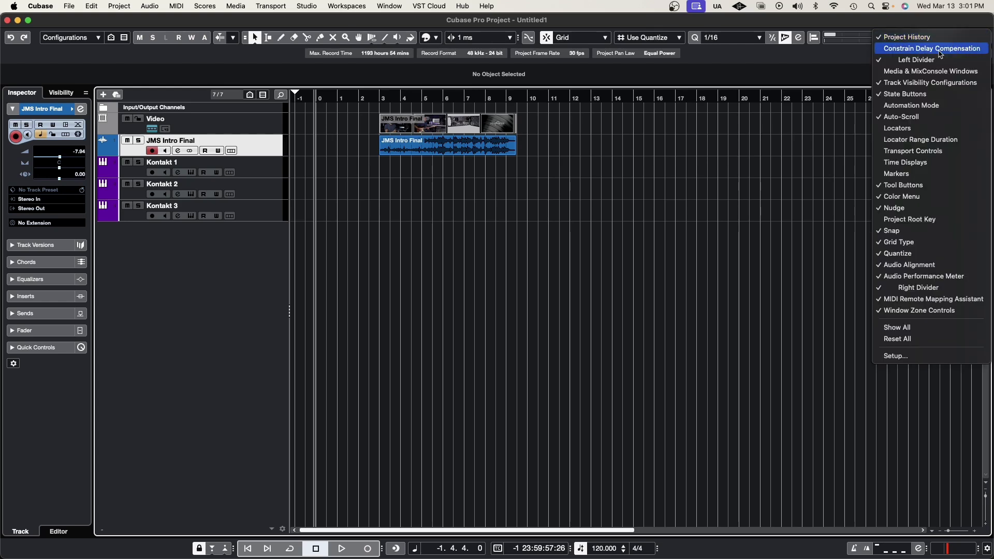
click(957, 50)
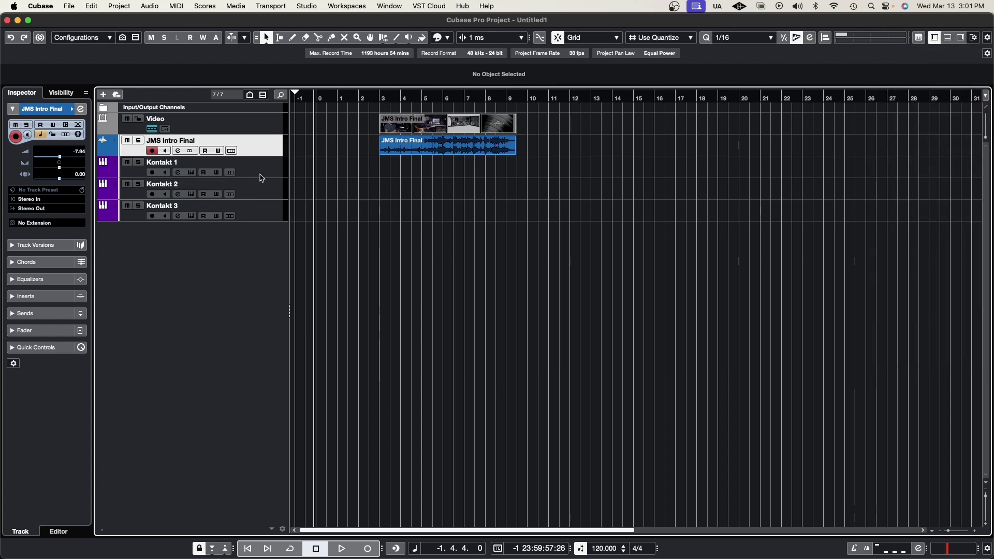
click(261, 176)
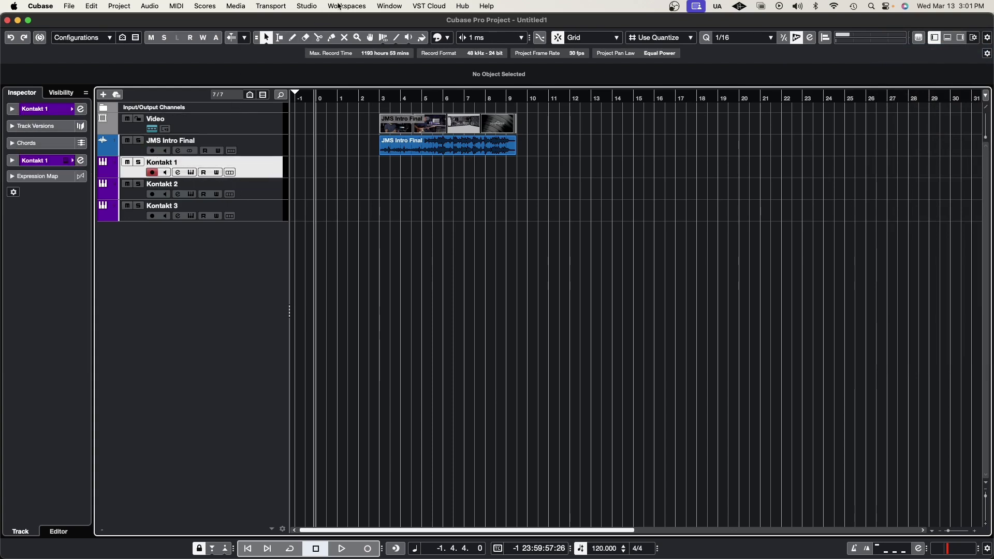
click(308, 7)
click(335, 42)
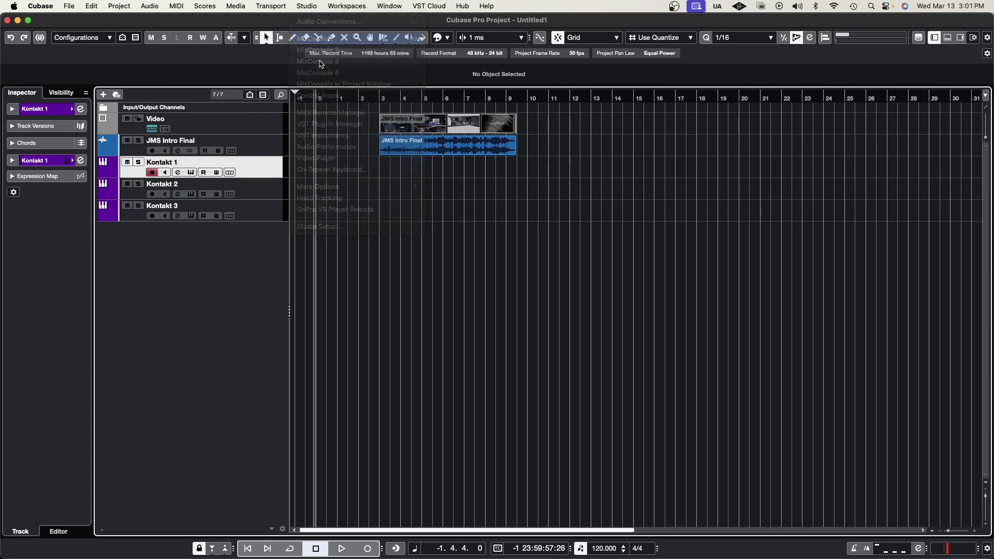
- Load Pro-R from the reverb category into Kontakt 1's first insert slot
click(214, 219)
click(208, 231)
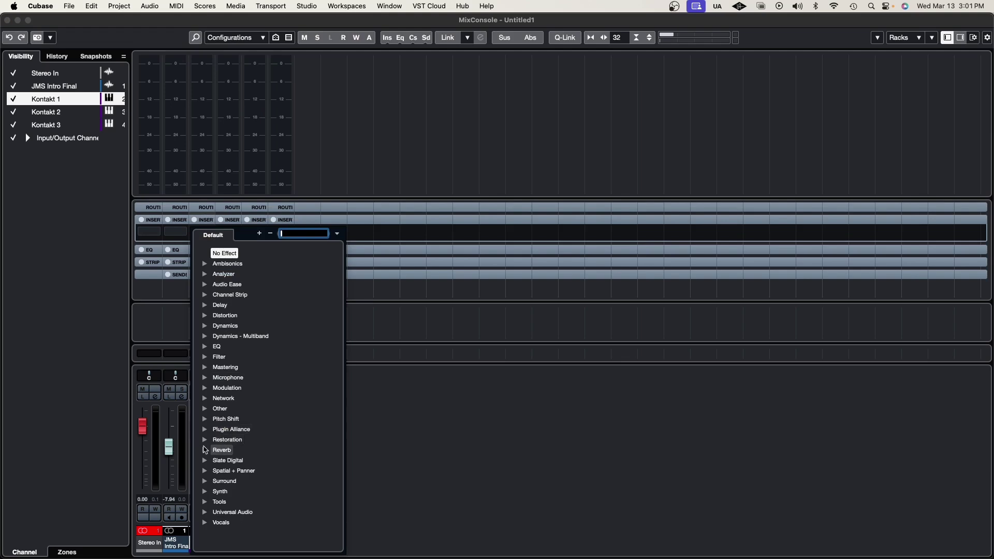
click(215, 450)
click(228, 460)
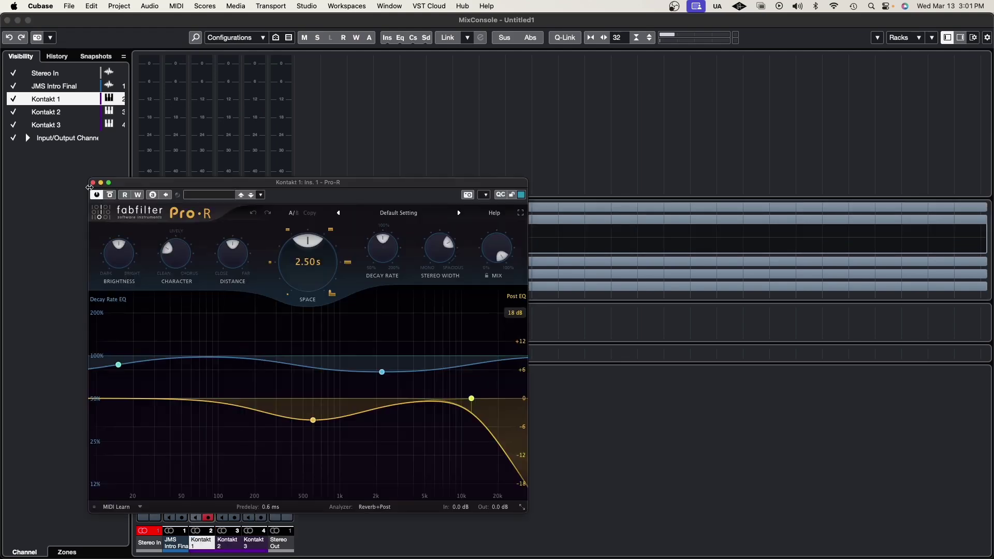
click(92, 183)
- Load Saturn 2 from the distortion category into the second insert slot
click(211, 244)
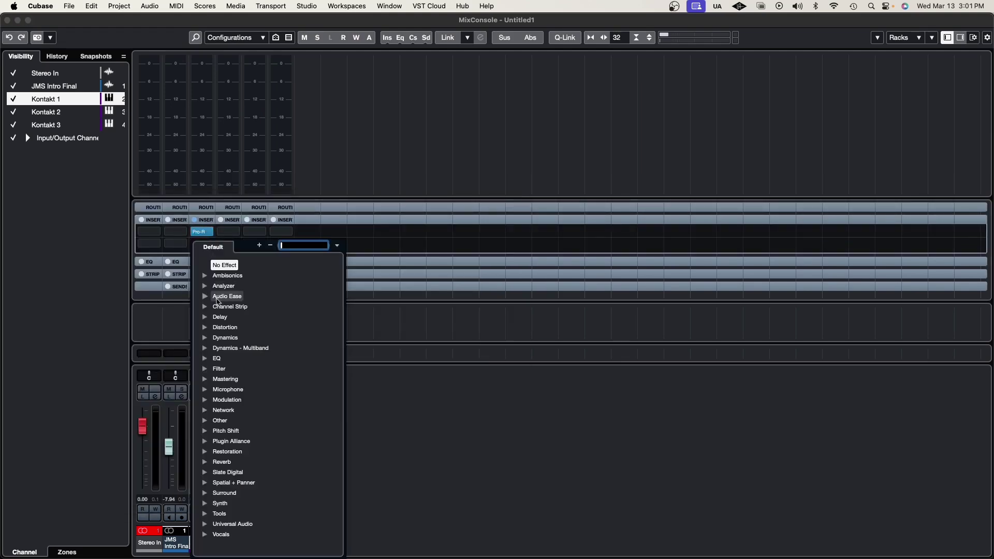
click(205, 328)
scroll(234, 409, down, 2)
click(236, 511)
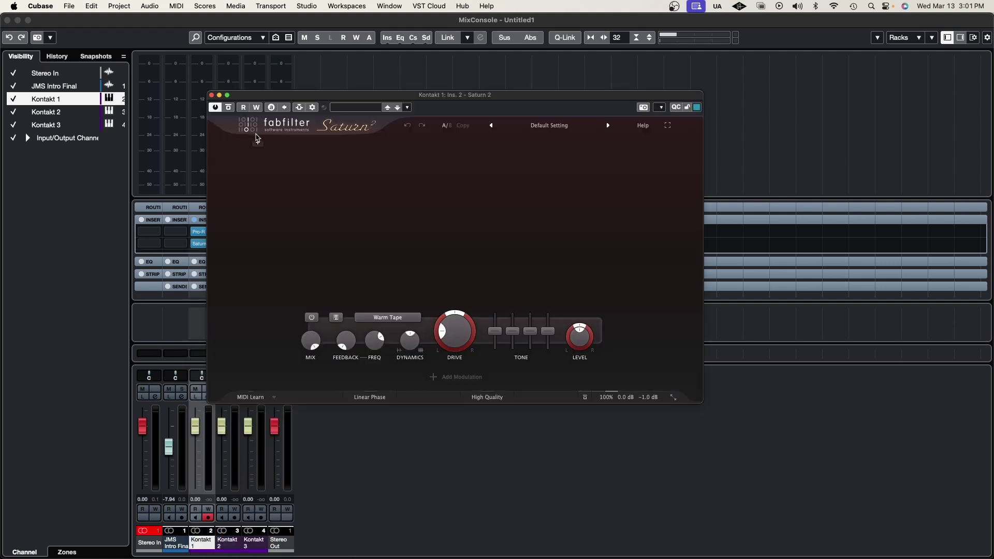
click(211, 95)
- Load UAD Brigade Chorus from the modulation category into the third insert slot
click(221, 259)
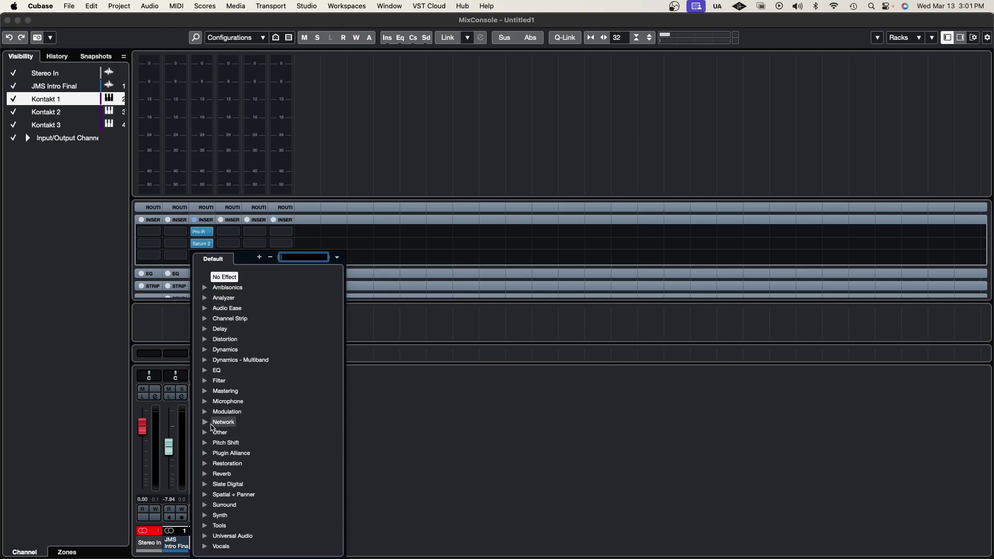
click(227, 412)
scroll(248, 426, down, 2)
scroll(252, 428, down, 5)
click(259, 428)
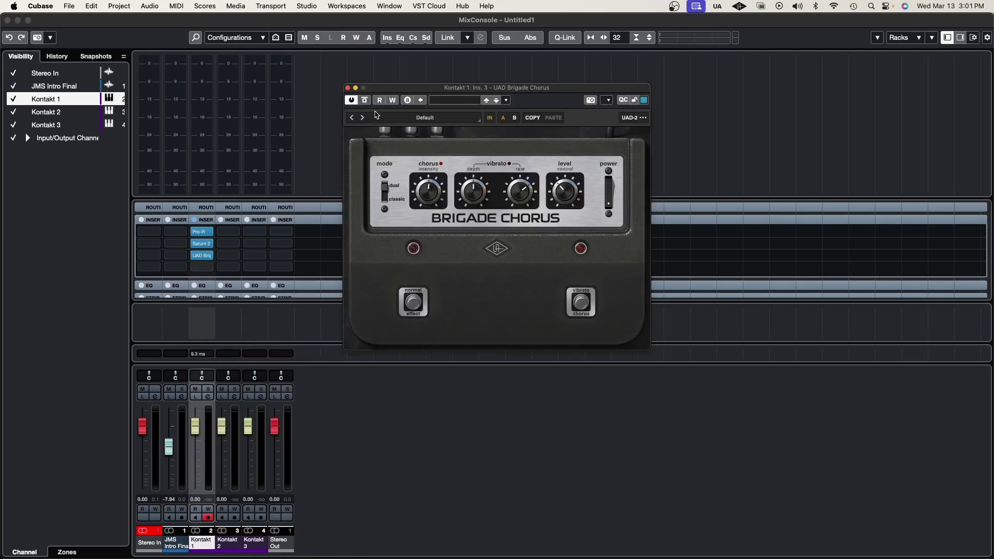
click(348, 88)
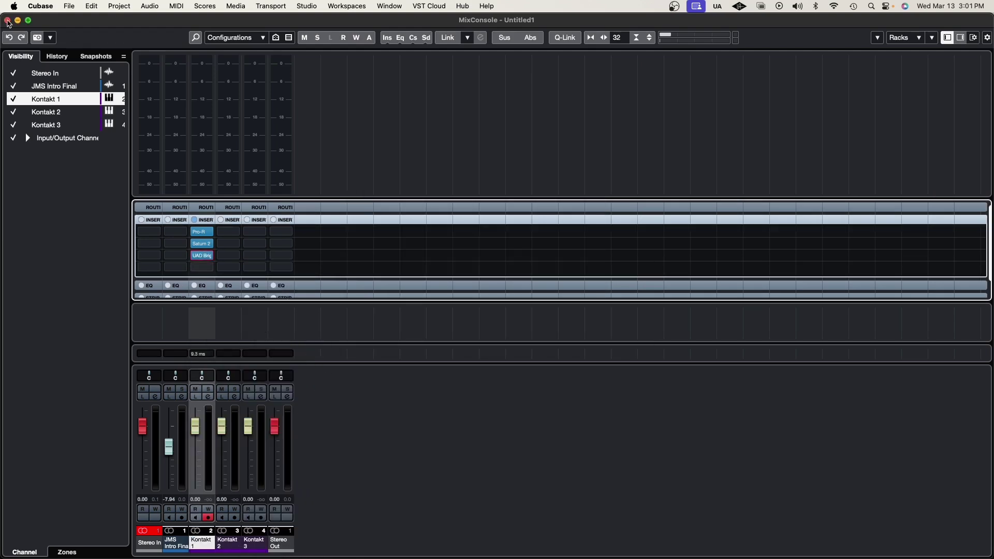
- Turn on Constrain Delay Compensation and reopen the MixConsole to check the Kontakt 1 inserts
click(6, 20)
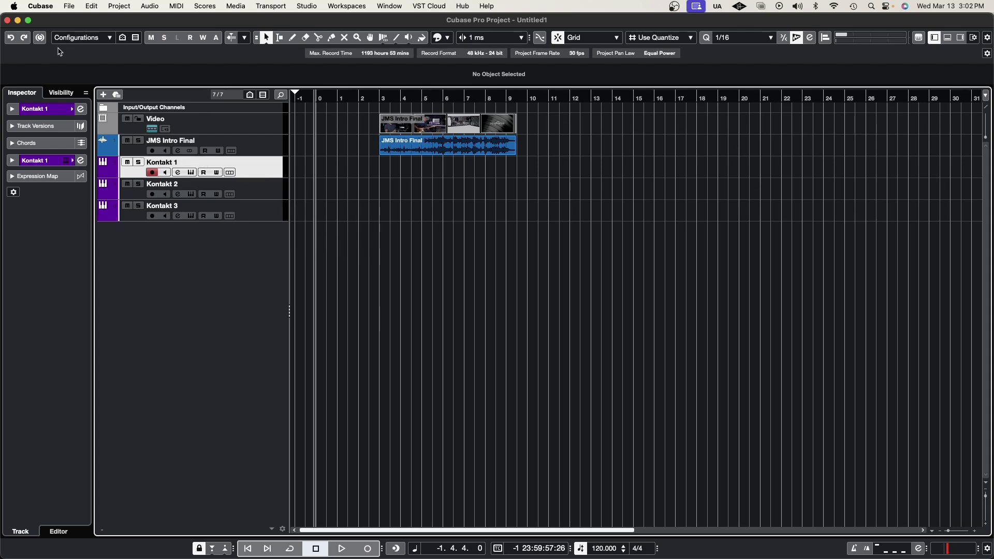
click(41, 41)
click(291, 8)
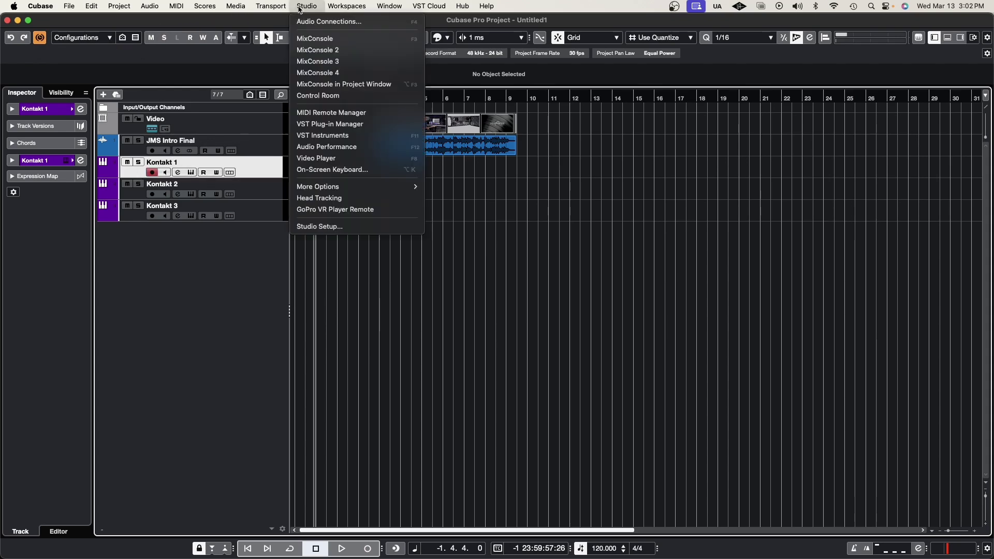
click(330, 41)
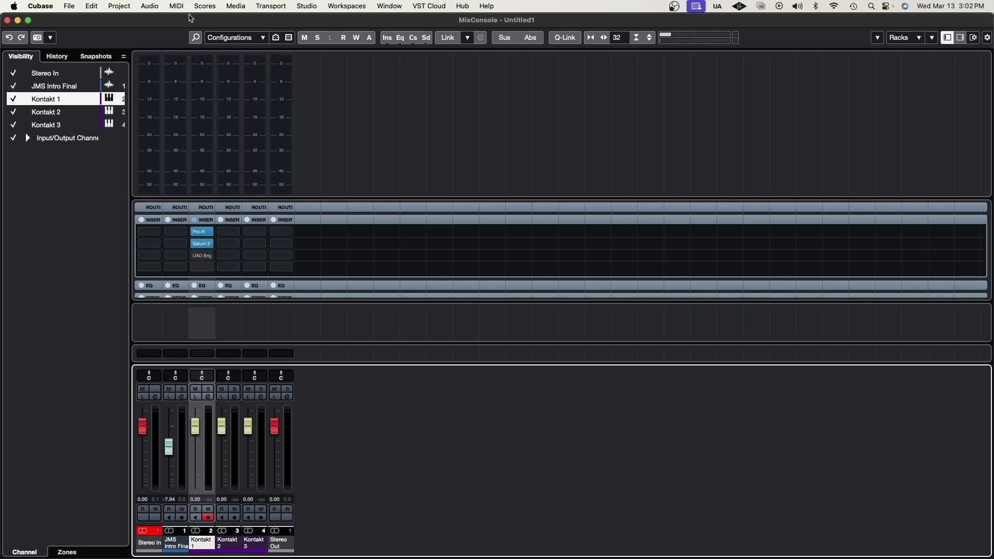
- Turn Constrain Delay Compensation back off and reopen the MixConsole
drag(194, 21, 194, 62)
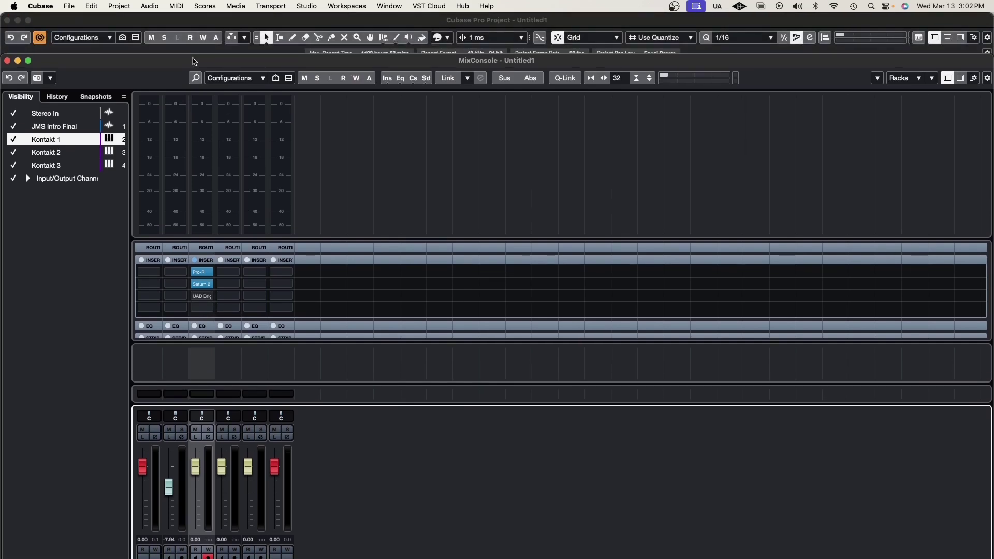
click(41, 37)
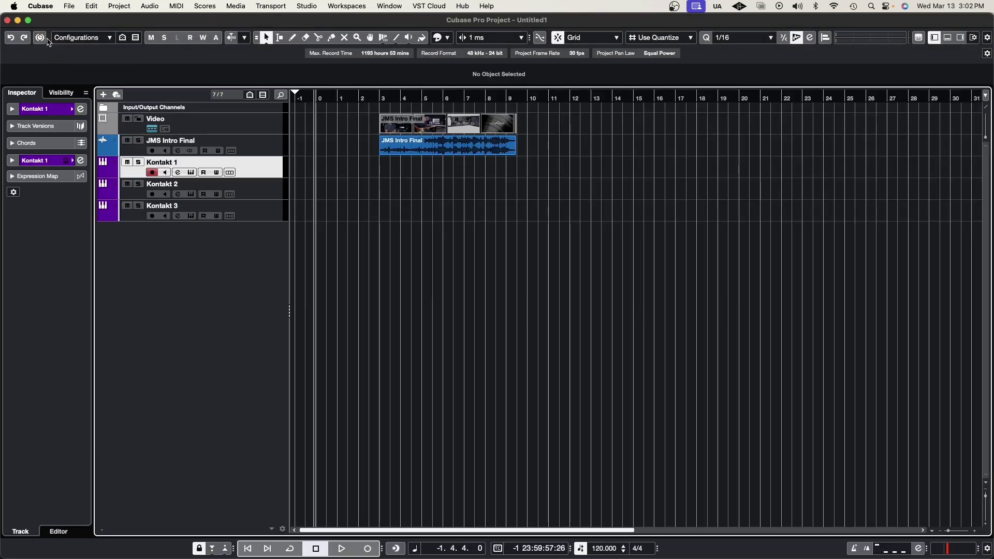
click(307, 5)
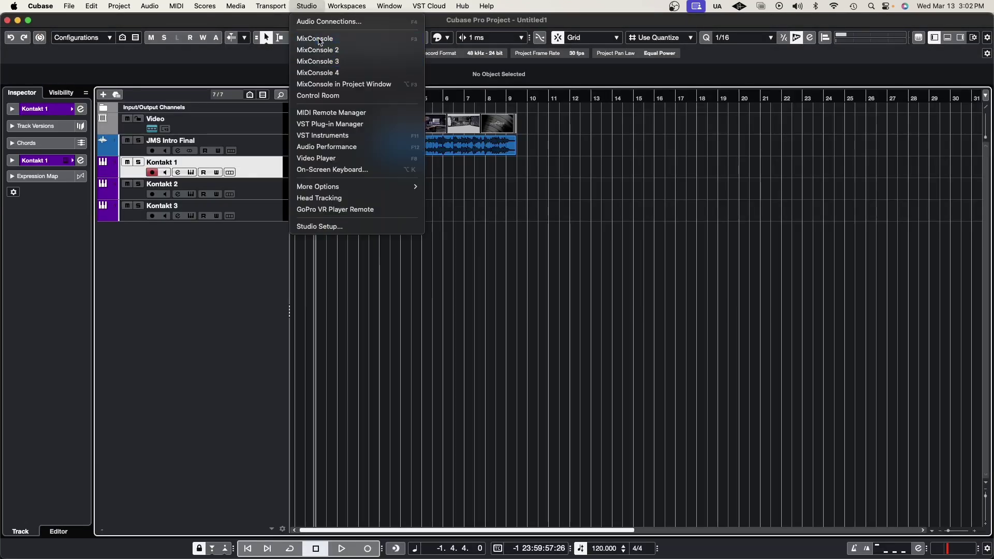
click(311, 98)
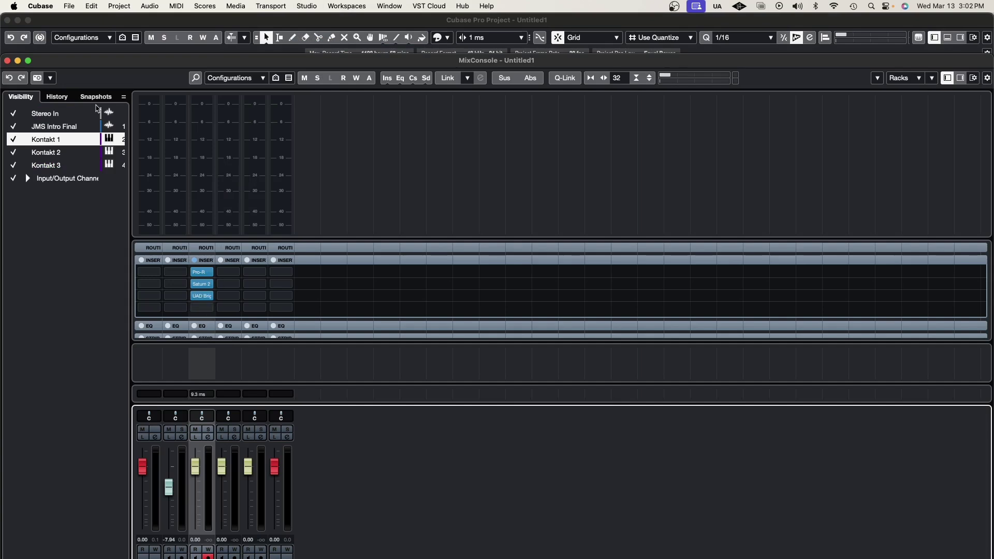
- Bring the MixConsole to the front and drag the Pro-R insert onto Kontakt 2's first slot
click(37, 32)
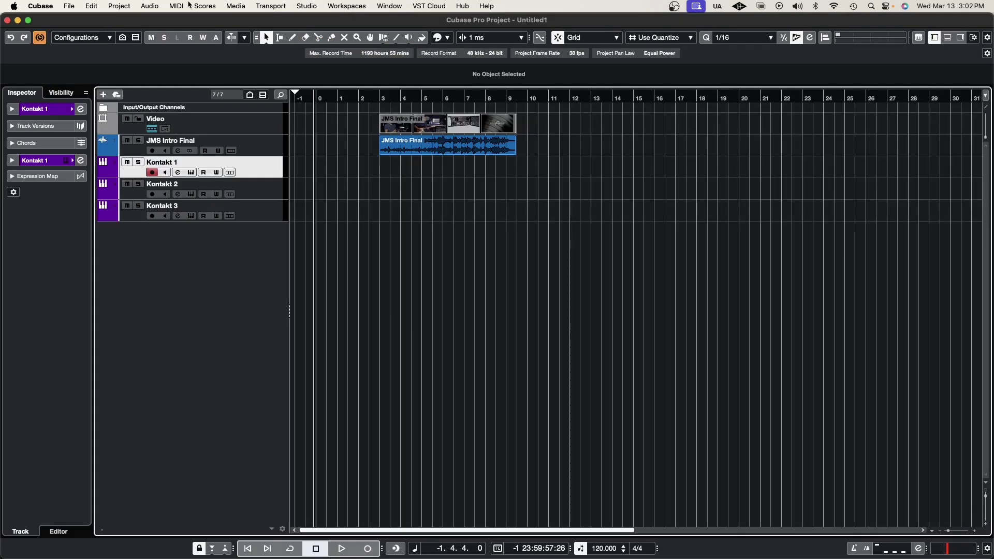
click(307, 6)
click(317, 39)
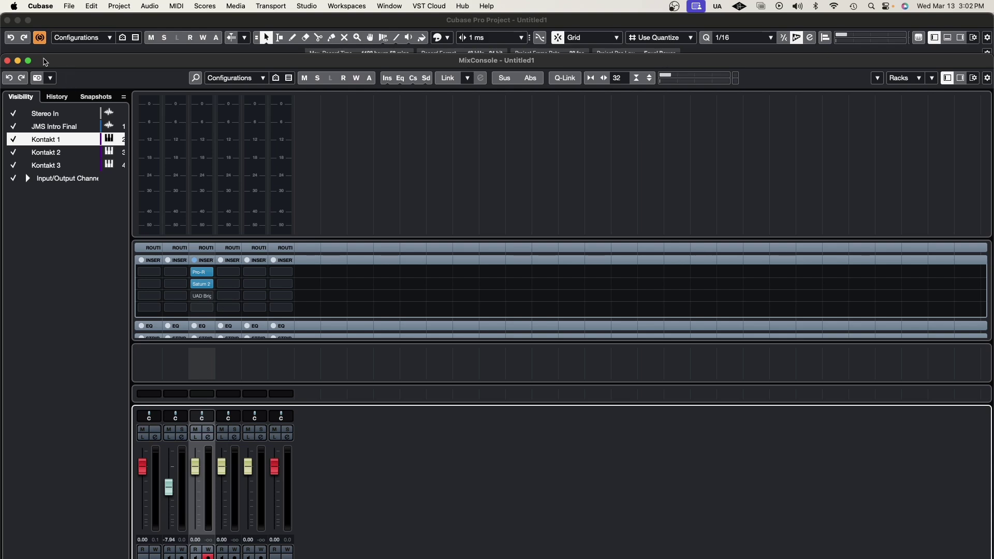
drag(46, 62, 45, 53)
click(379, 274)
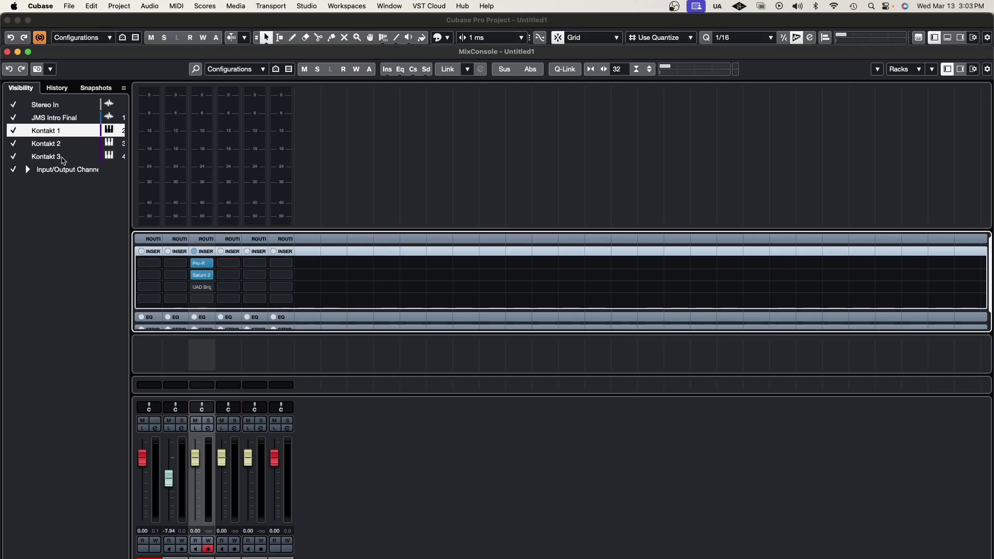
drag(199, 262, 236, 267)
- Close the MixConsole with F3 and move the project cursor to bar 2 (00:00:02:00)
key(F3)
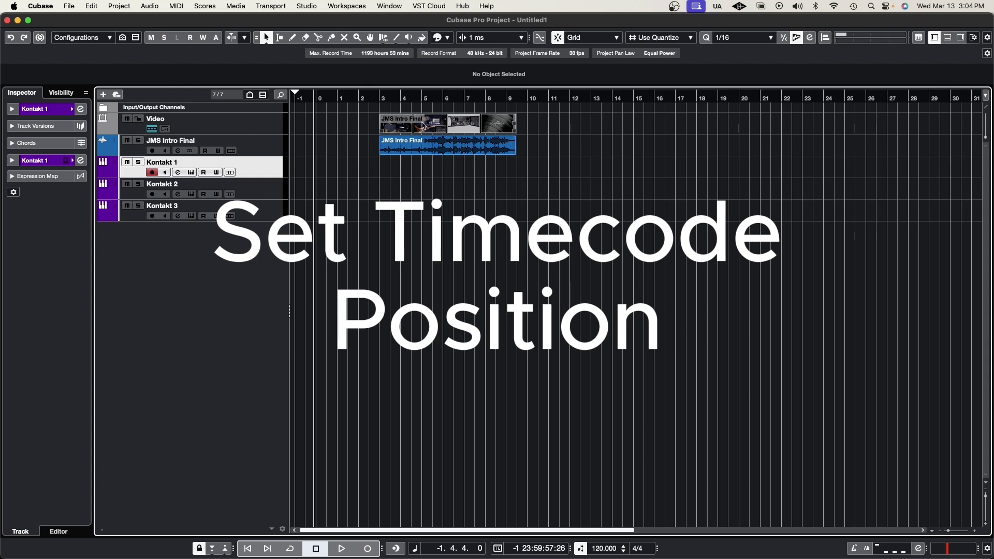
click(380, 98)
drag(380, 98, 362, 99)
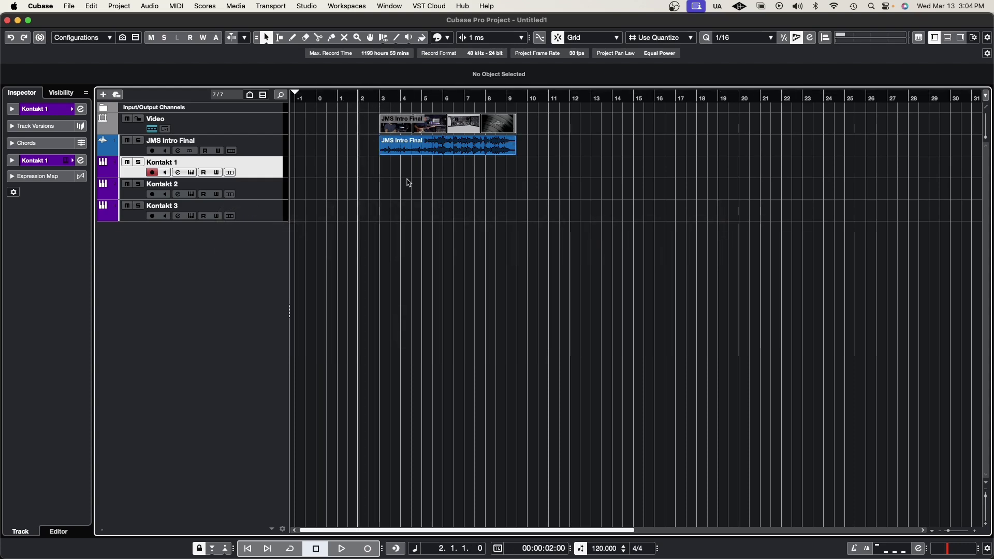
- Switch the secondary time display to Seconds, then back to Timecode
click(467, 98)
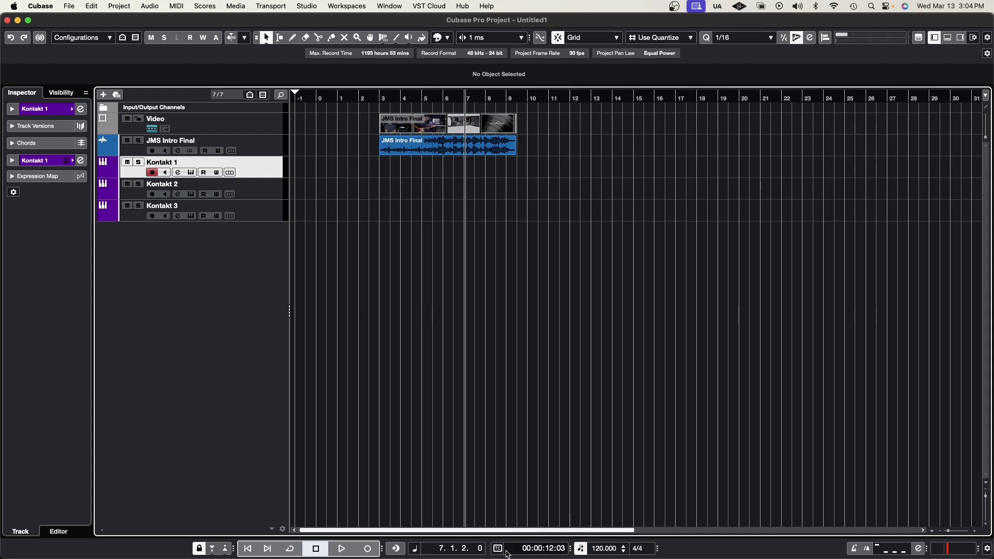
click(498, 550)
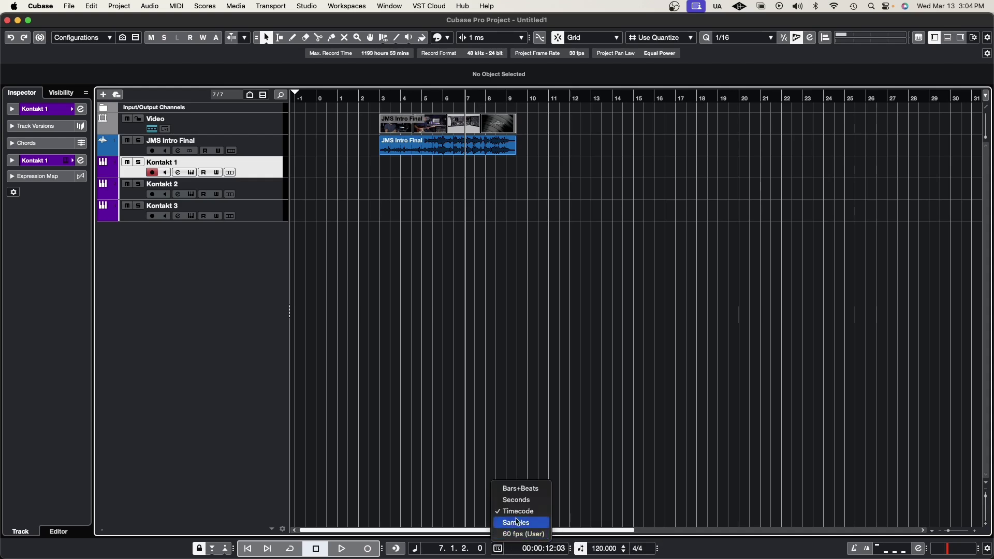
click(517, 500)
click(498, 549)
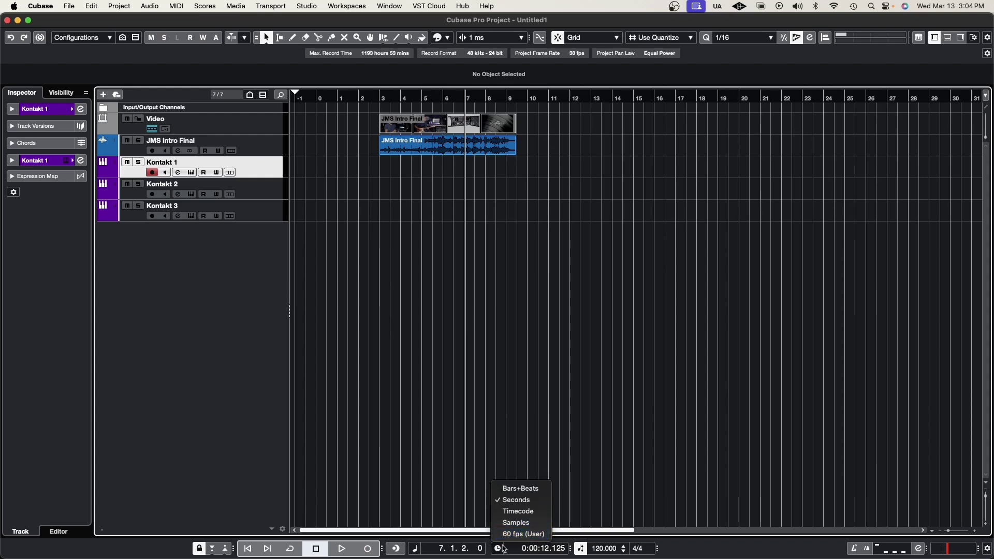
click(506, 549)
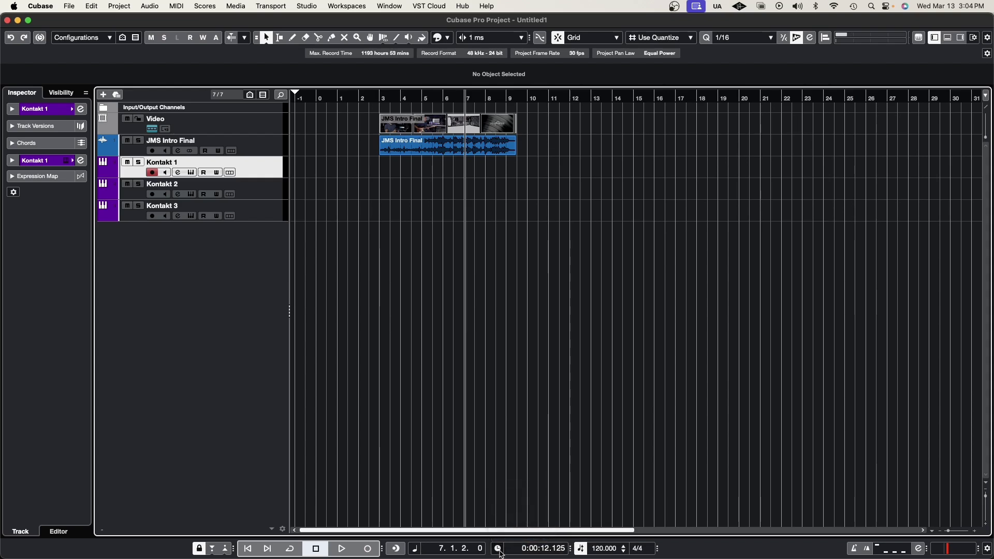
click(507, 549)
click(528, 515)
- Place the project cursor at bar 3 (00:00:04:00), where the video and audio events begin
drag(498, 171, 465, 149)
click(522, 169)
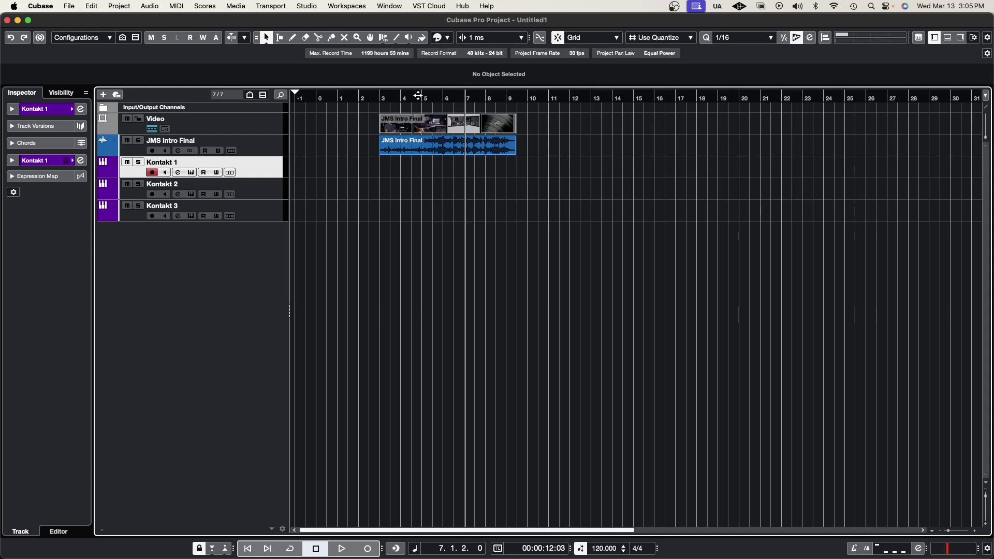
click(382, 97)
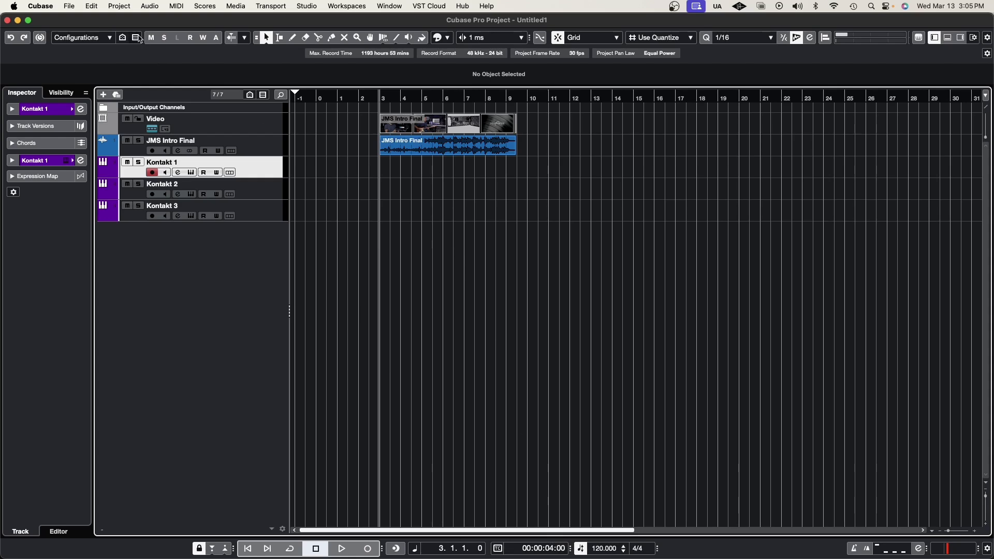
- Use Set Timecode at Cursor to change the seconds to 00, making the cursor 00:00:00:00
click(125, 10)
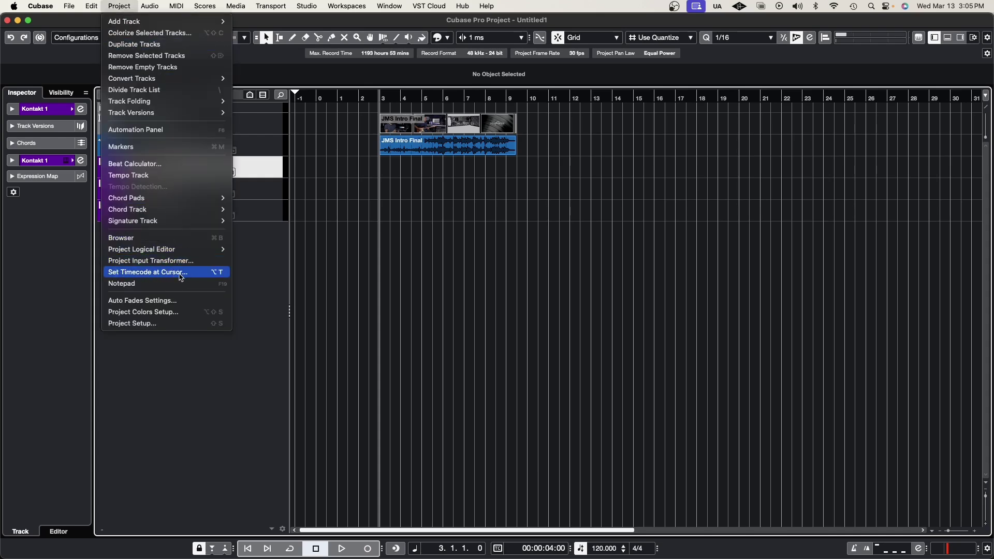
click(220, 279)
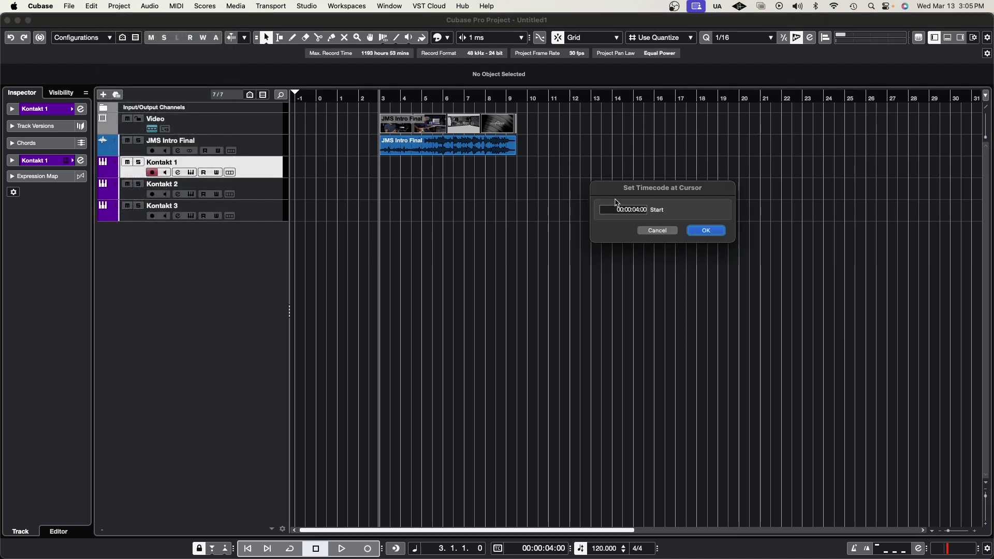
drag(632, 191, 477, 198)
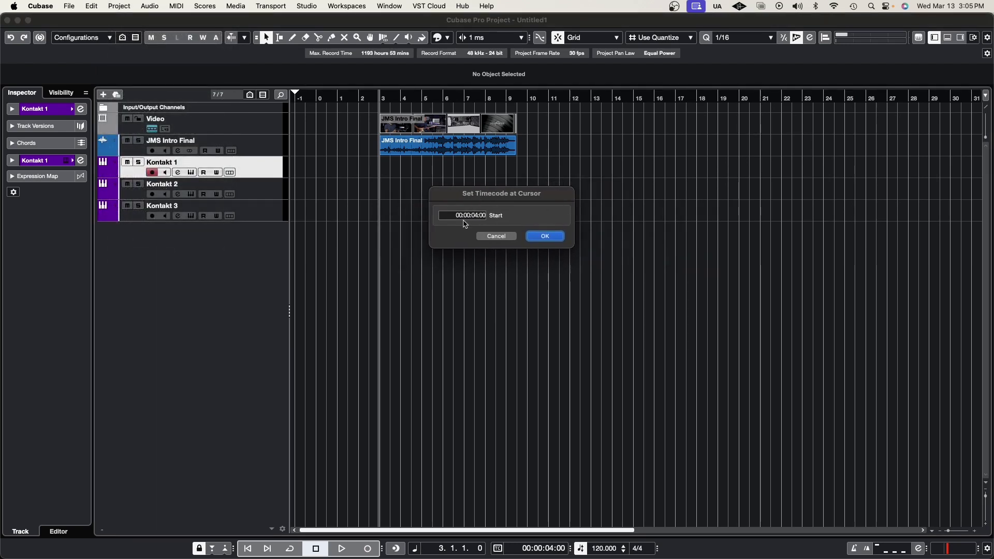
click(475, 217)
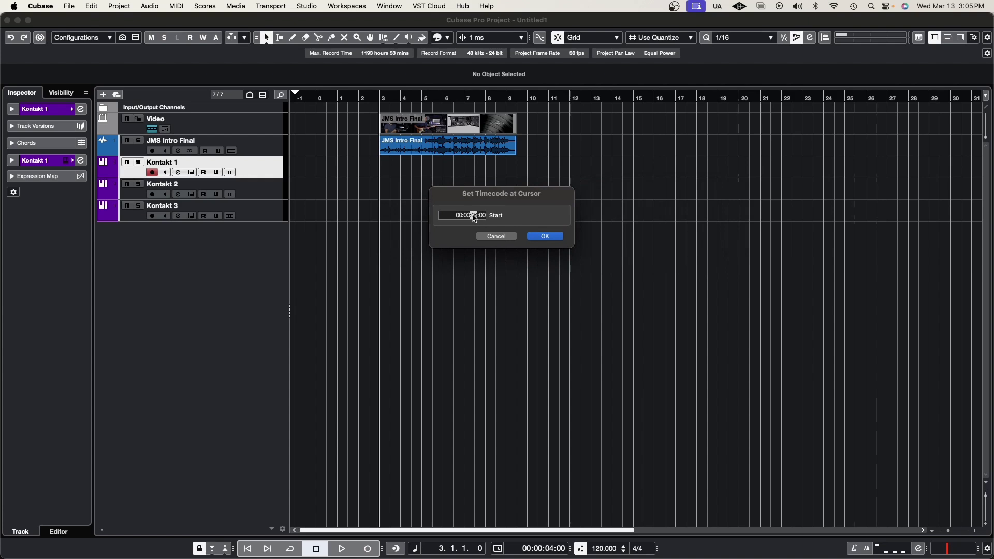
text(00)
key(Return)
drag(477, 117, 477, 298)
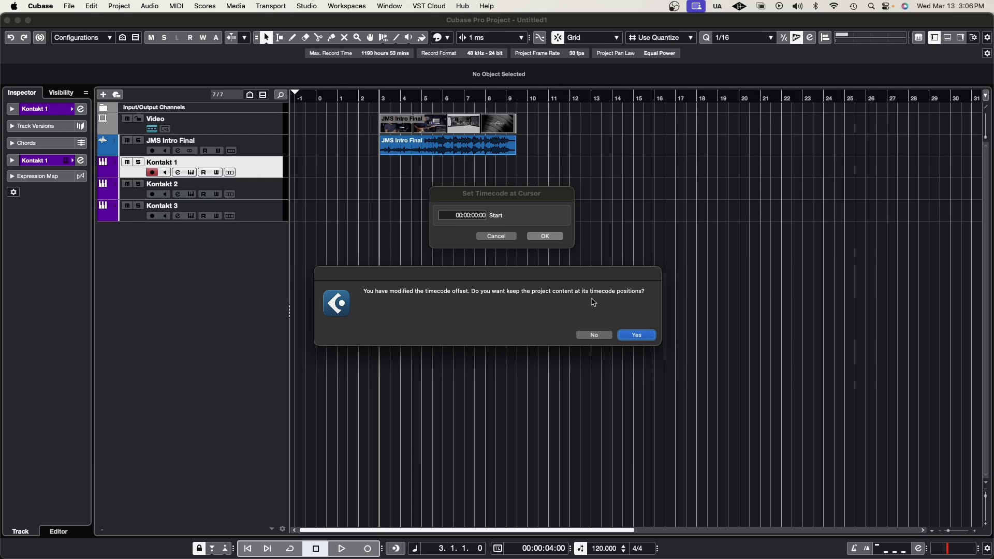
- Keep content at its timecode positions, then undo the offset change with Cmd+Z
click(639, 336)
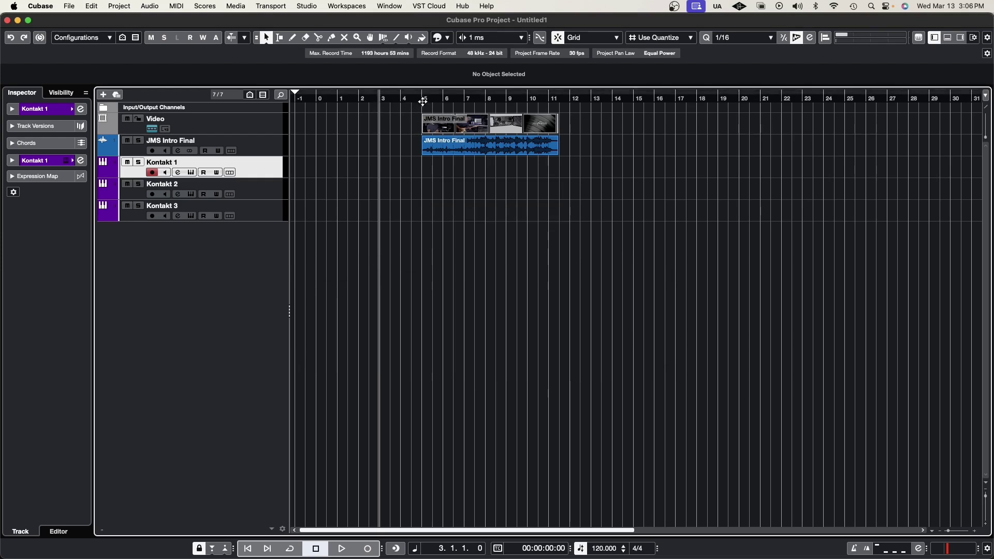
key(super+z)
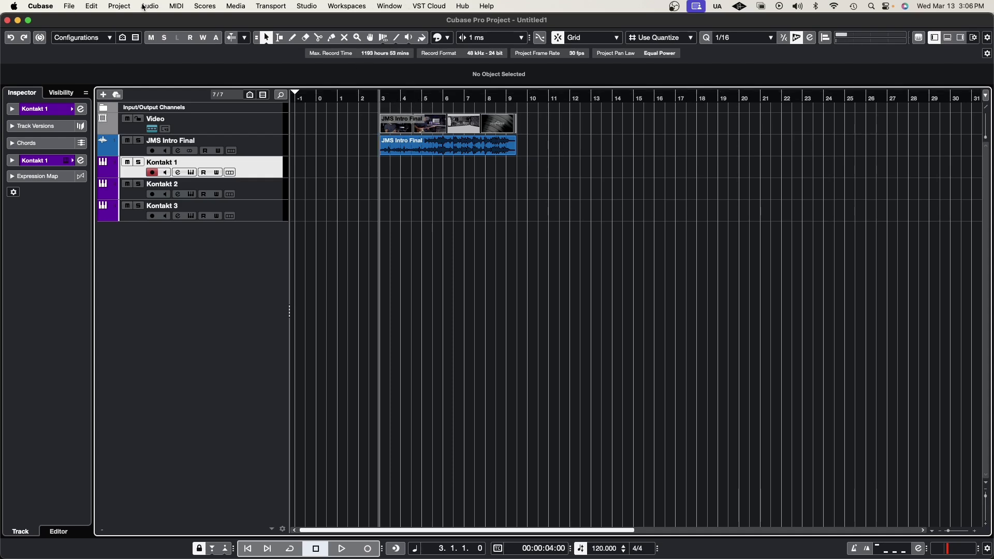
- Set the cursor timecode to 00:00:00:00, leaving the events where they are on the timeline
click(121, 6)
click(189, 273)
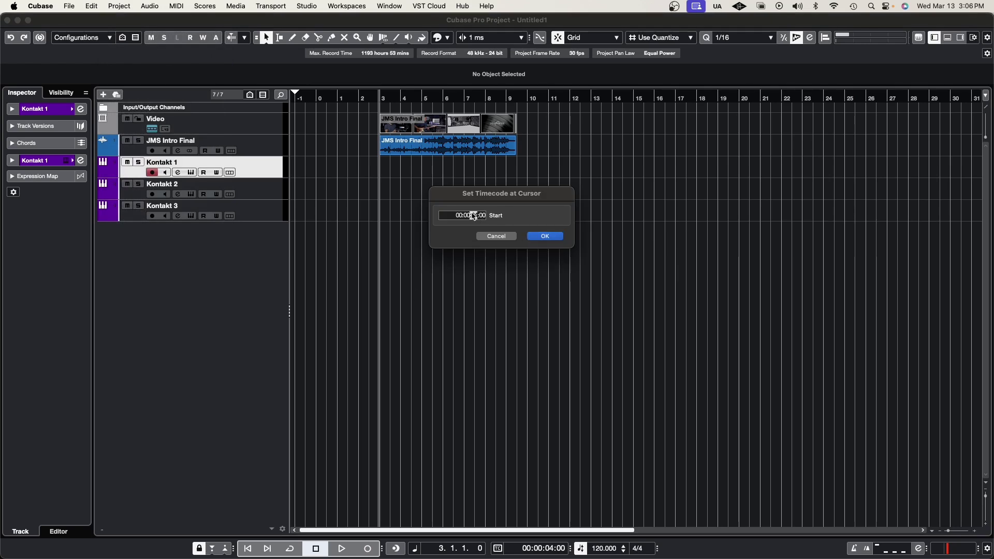
click(474, 216)
click(545, 236)
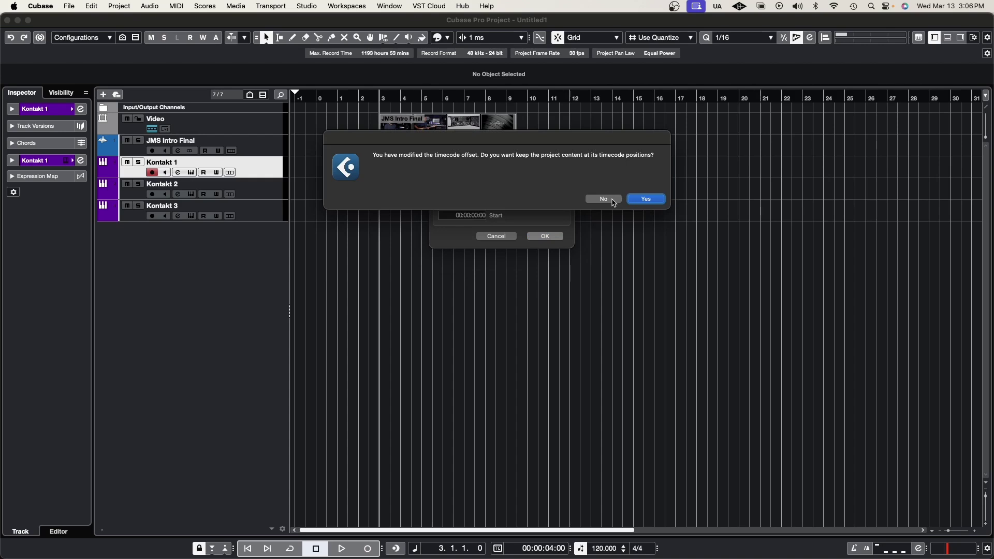
click(614, 203)
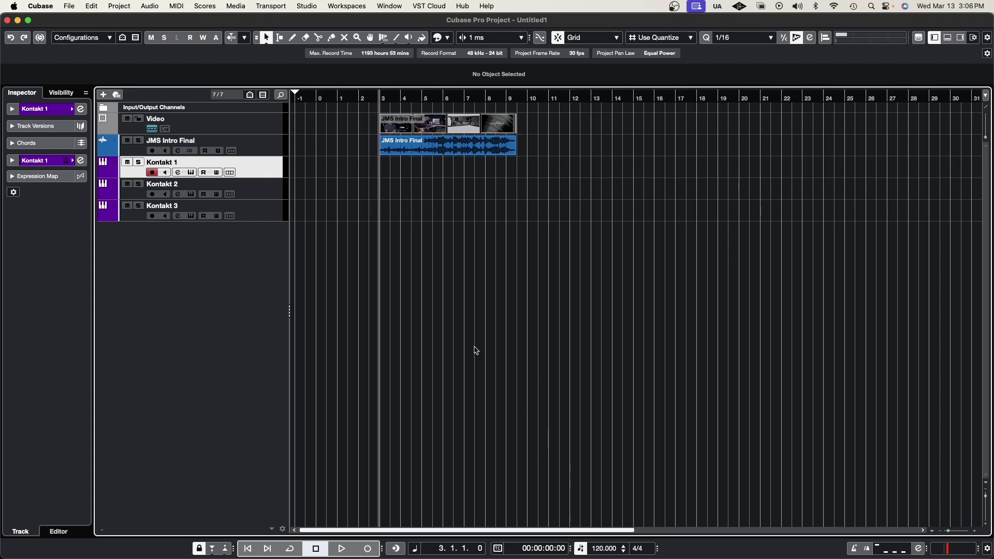
- Drag the video and JMS Intro Final events to bar 1 and set 00:00:00:00 there
drag(375, 105, 334, 105)
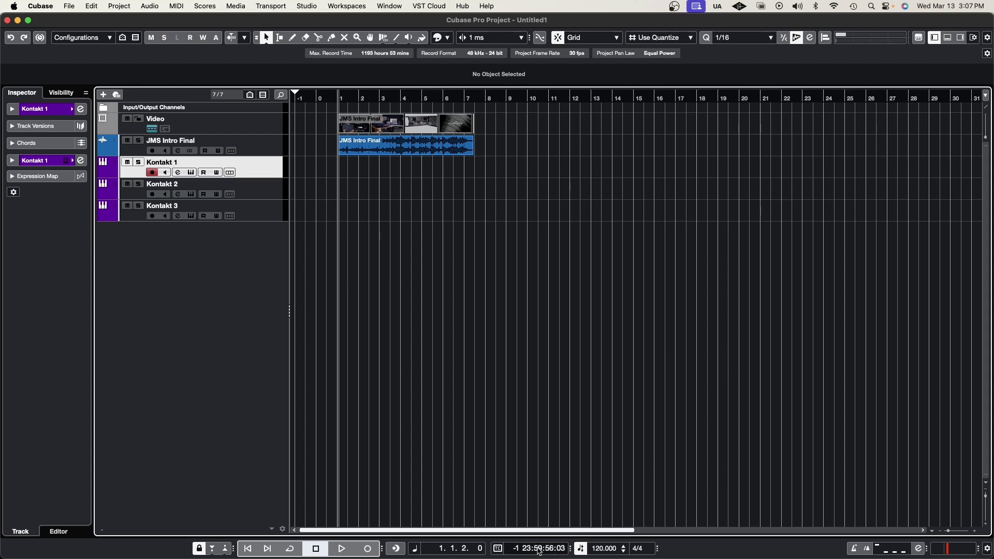
click(130, 6)
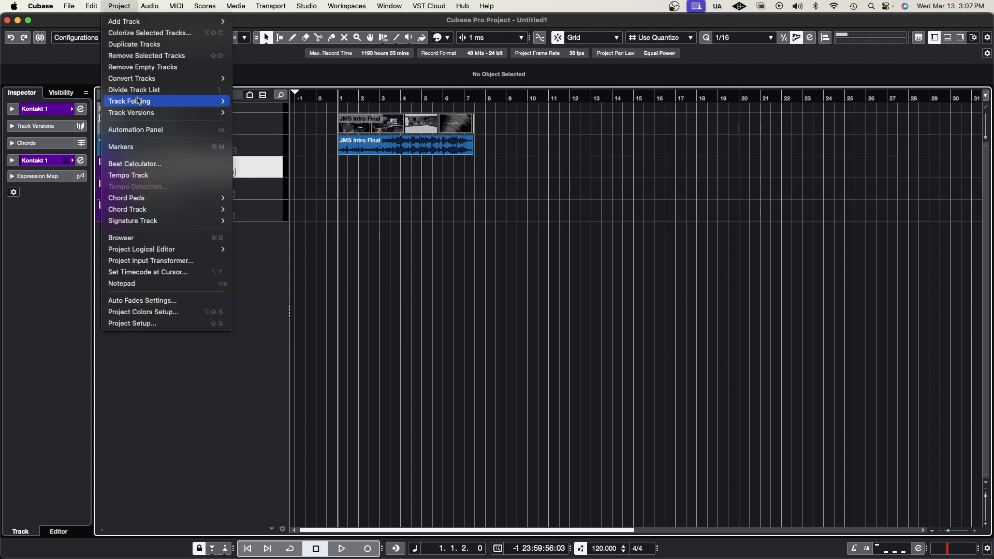
click(165, 273)
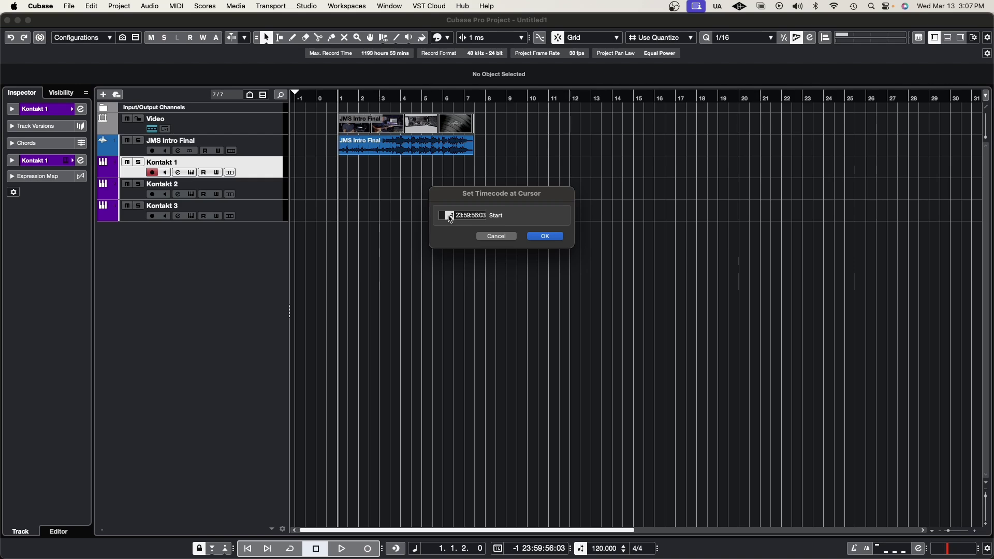
text(00000000)
click(546, 236)
click(593, 202)
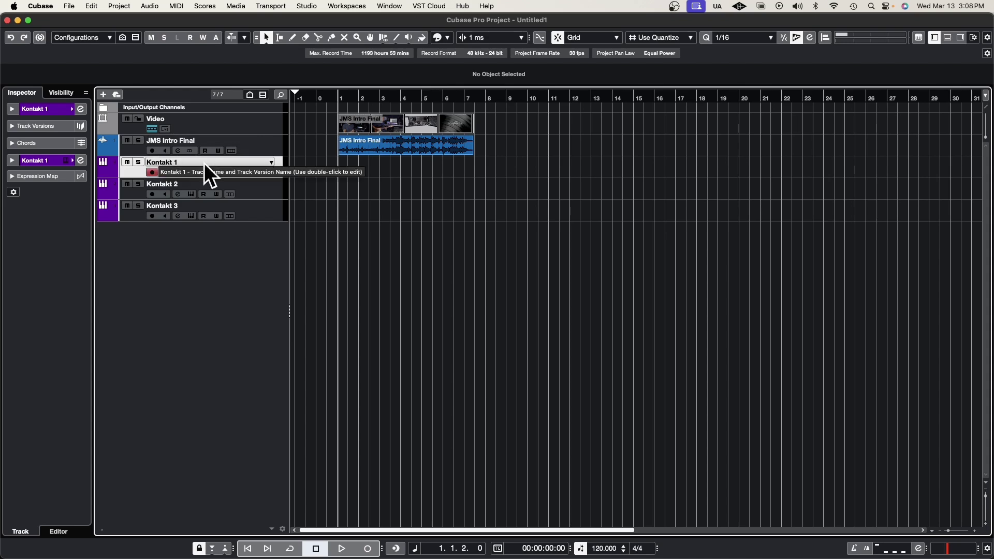
- Draw an empty MIDI part on Kontakt 1 from bar 1 to about bar 7 with the Draw tool
click(271, 164)
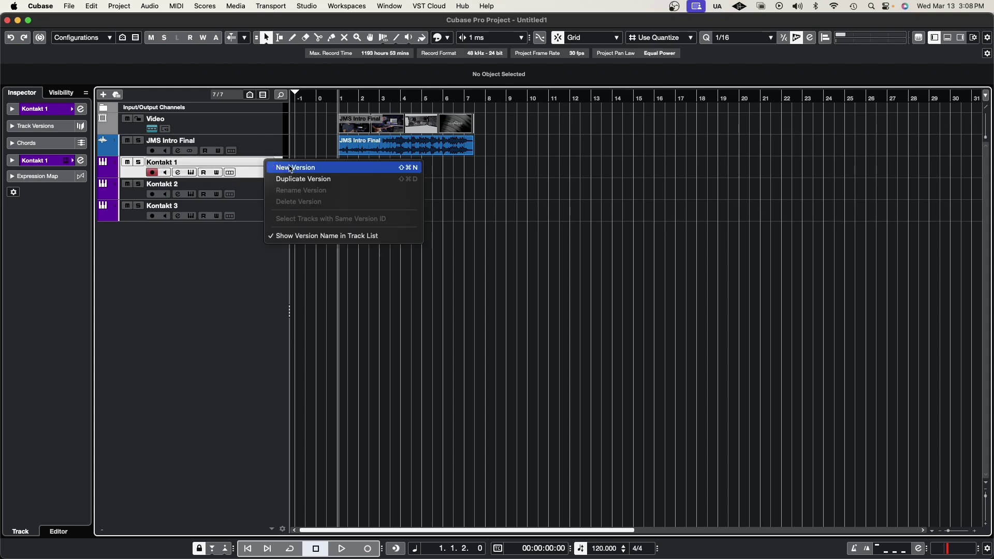
click(475, 176)
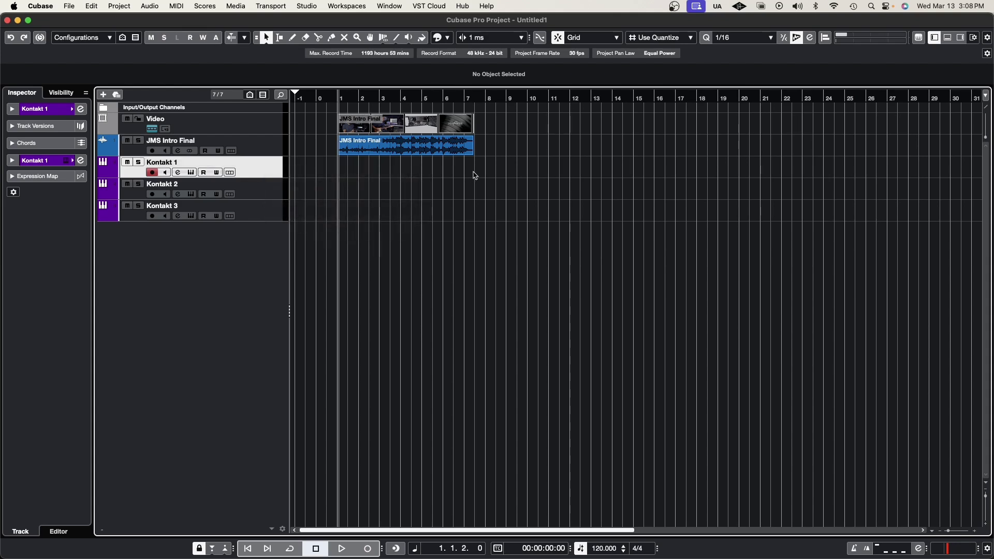
right_click(475, 177)
click(509, 173)
mouse_move(340, 168)
mouse_down()
mouse_move(489, 171)
mouse_move(475, 170)
mouse_up()
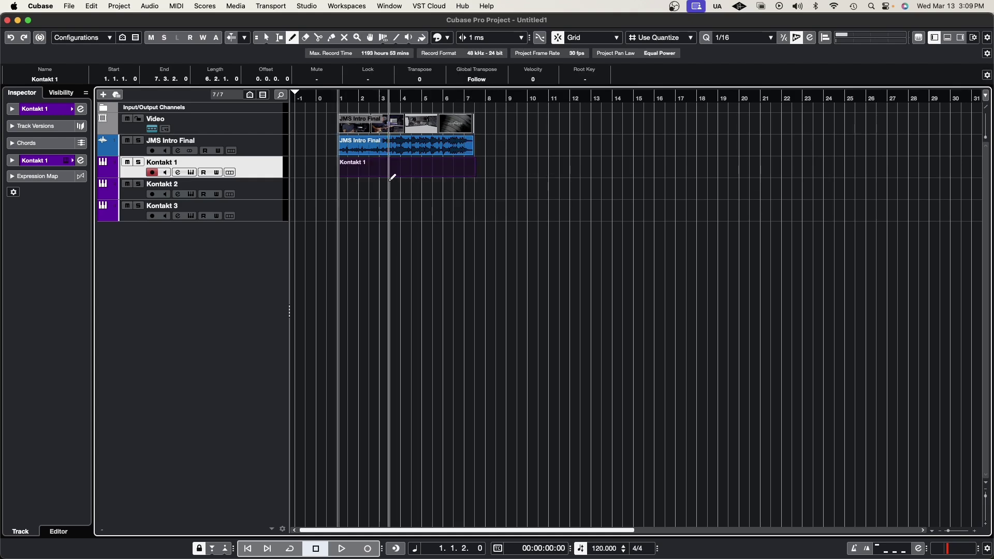
right_click(432, 181)
click(432, 181)
click(430, 188)
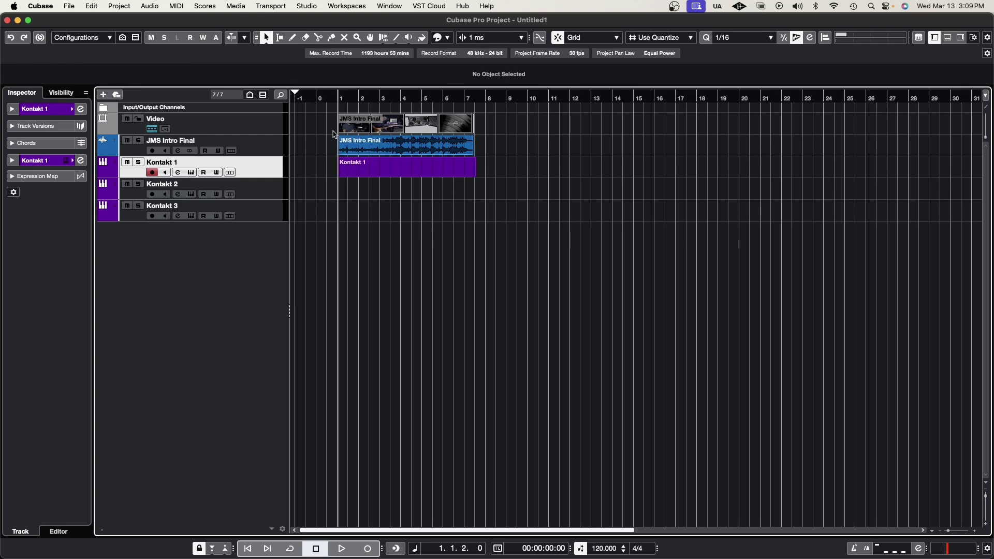
- Create track version v2 on Kontakt 1 and draw a part from bar 1 to bar 4
right_click(276, 162)
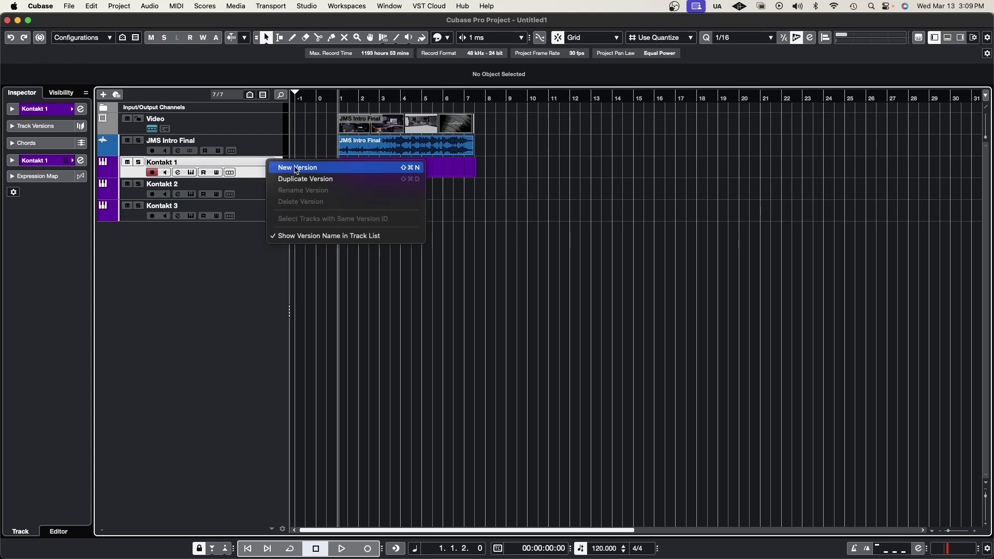
click(294, 167)
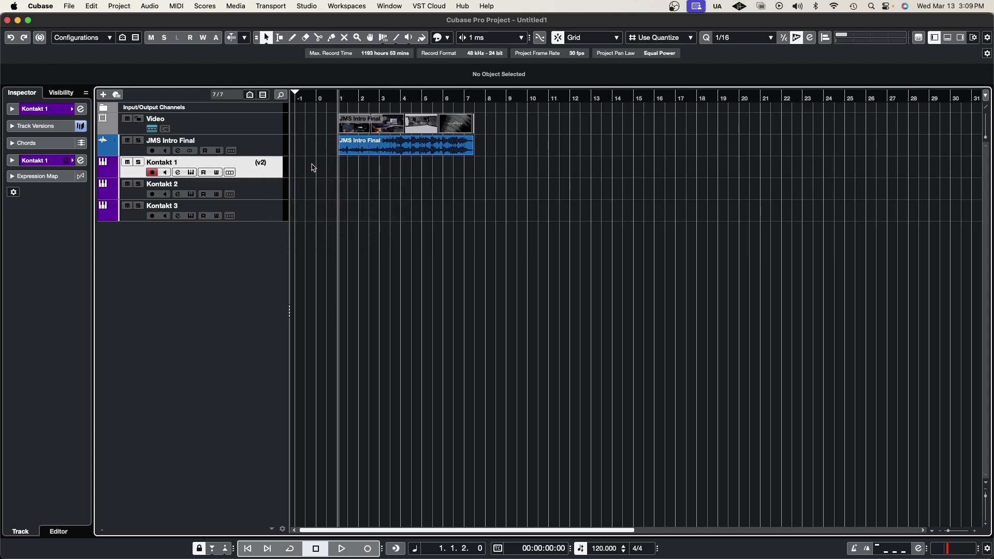
right_click(347, 168)
click(374, 166)
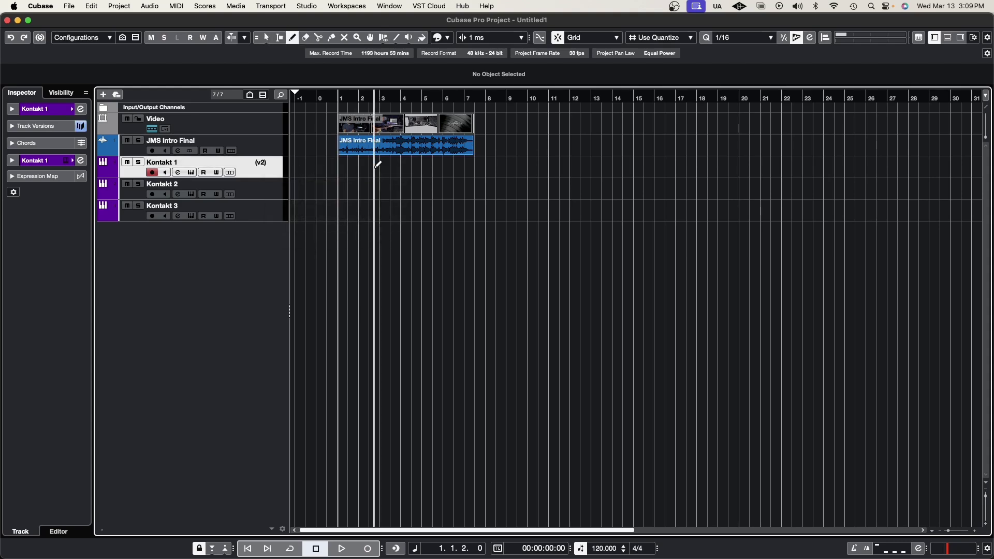
drag(342, 168, 407, 165)
right_click(412, 173)
click(412, 174)
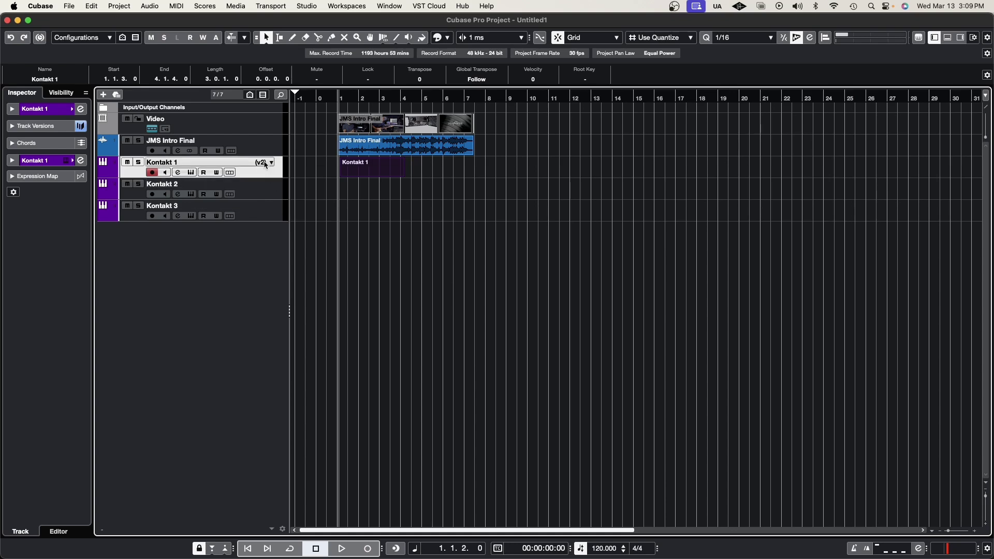
- Switch Kontakt 1 between track versions v1 and v2 to compare them
click(266, 166)
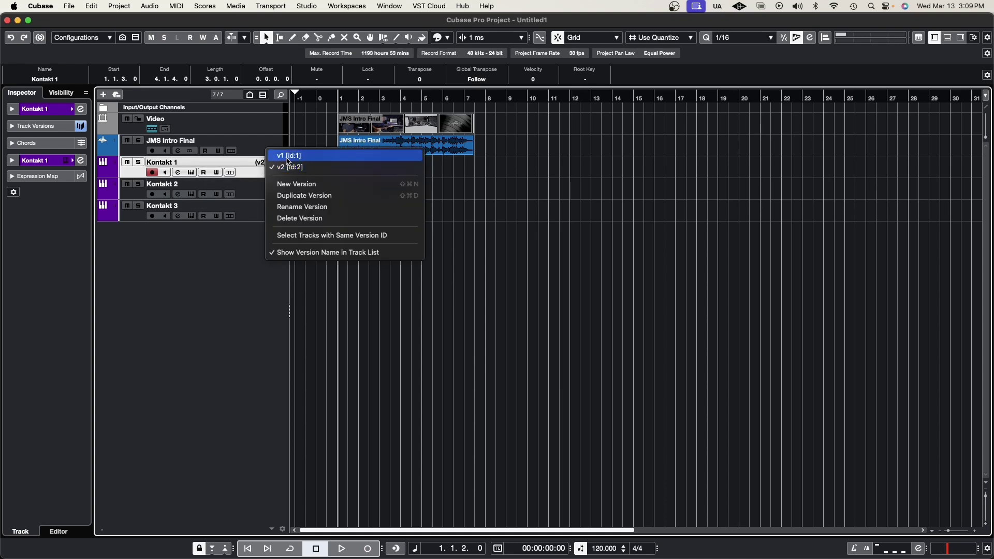
click(288, 159)
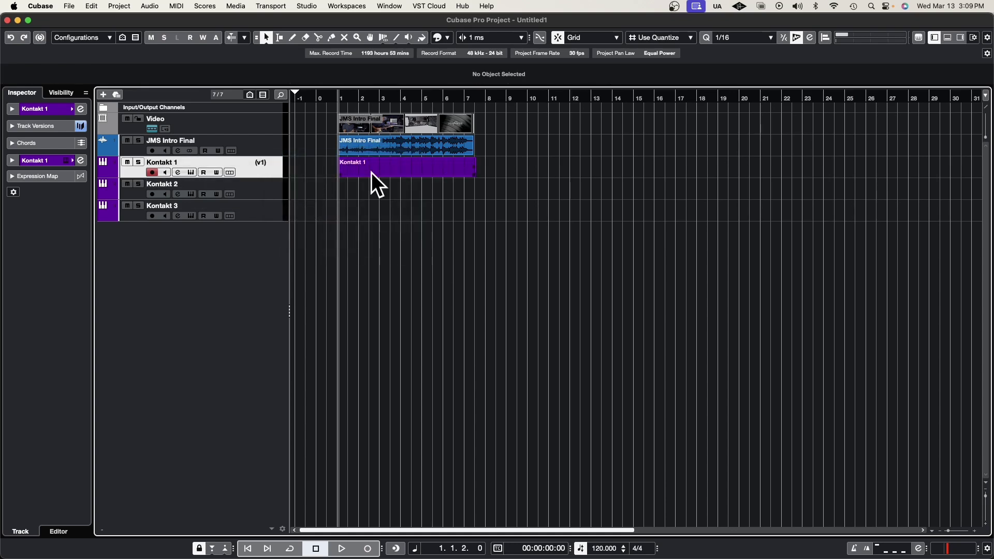
click(271, 163)
click(290, 180)
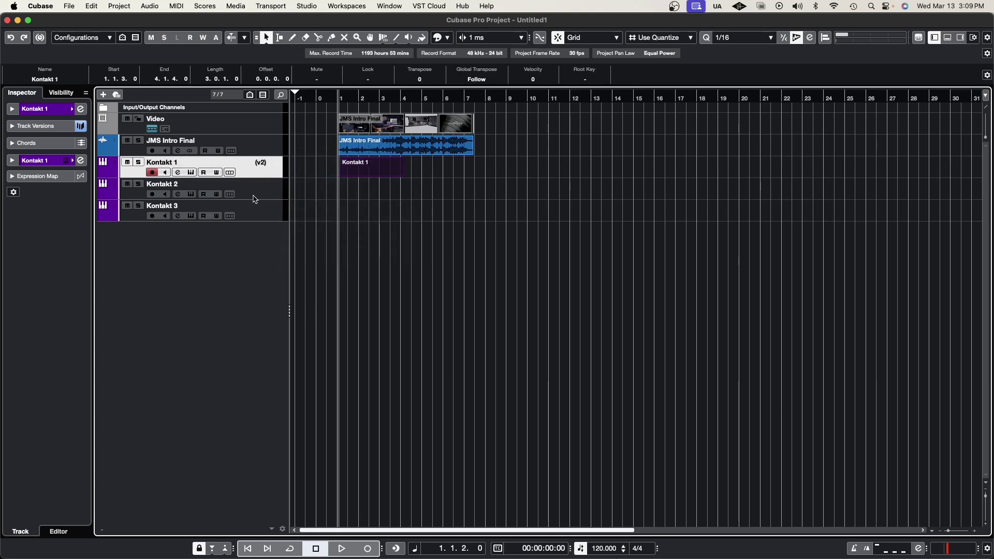
click(272, 164)
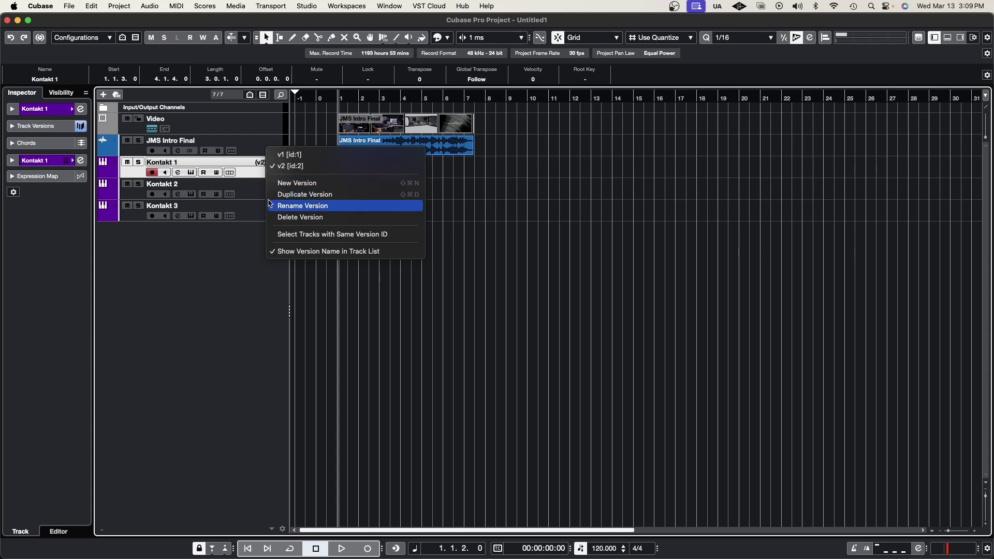
- Mute Kontakt 1, 2 and 3 together, then unmute each one again
click(293, 159)
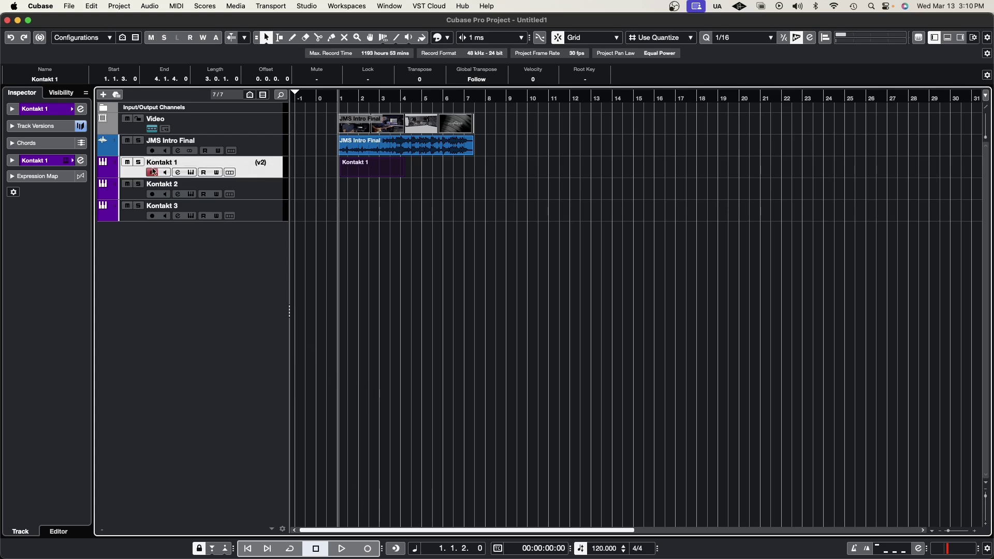
drag(131, 166, 128, 209)
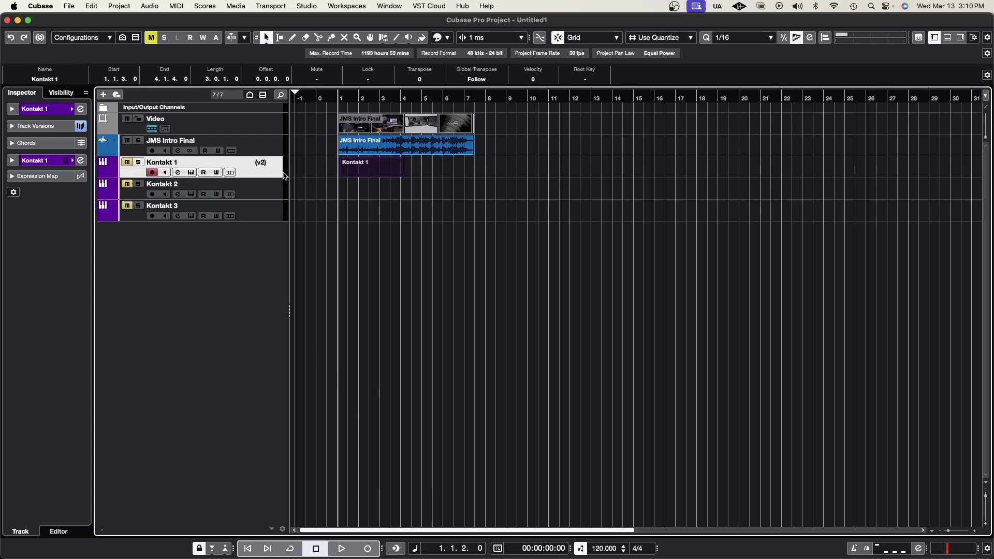
click(126, 163)
click(127, 184)
click(127, 206)
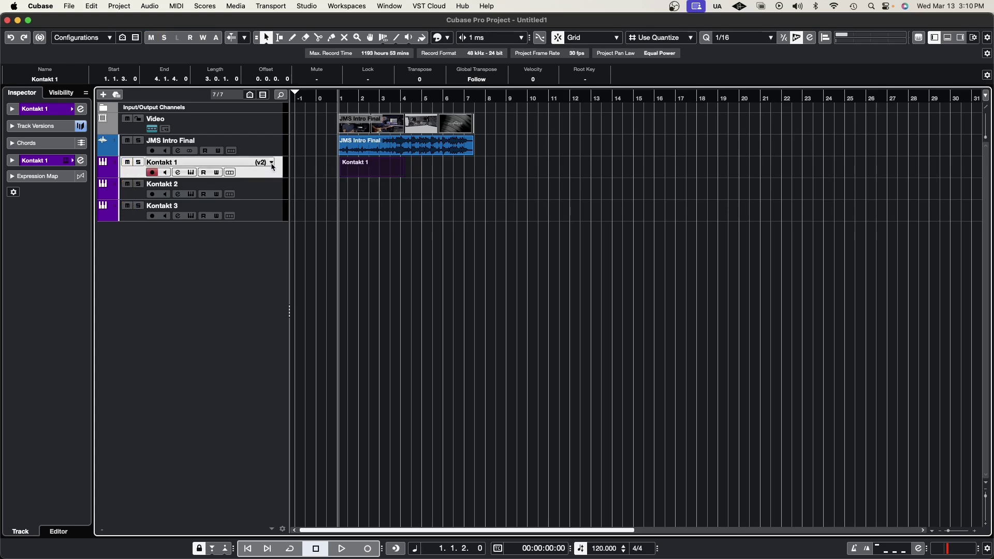
- Check Kontakt 1's track versions, keeping v2, and open the MixConsole from the Studio menu
click(269, 164)
click(282, 171)
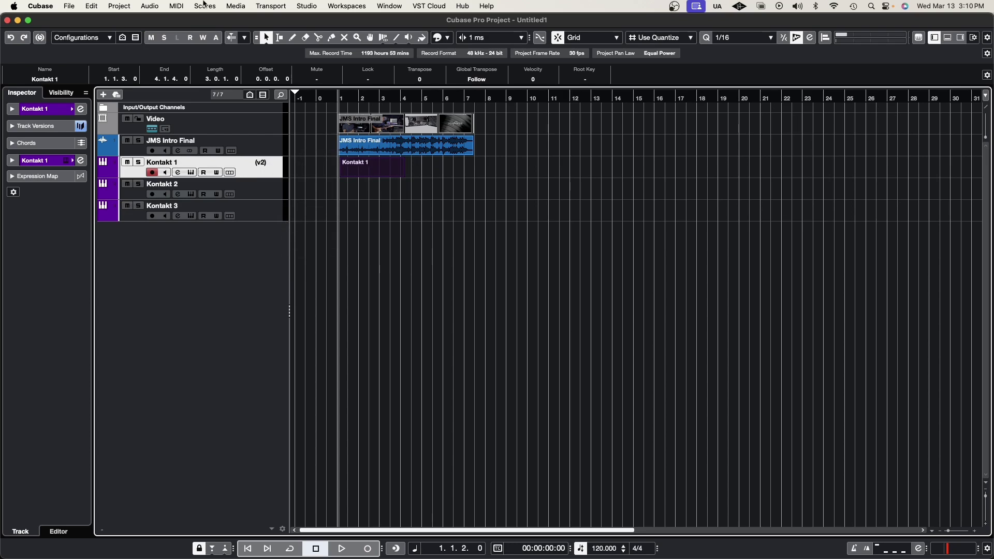
click(307, 6)
click(314, 38)
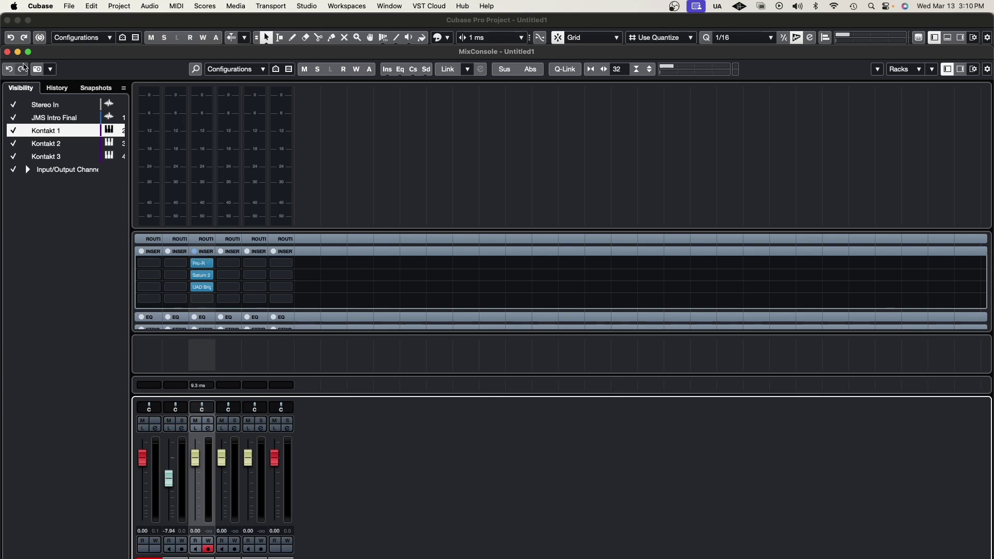
- Maximize the MixConsole window, then close it to return to the arrangement
double_click(62, 57)
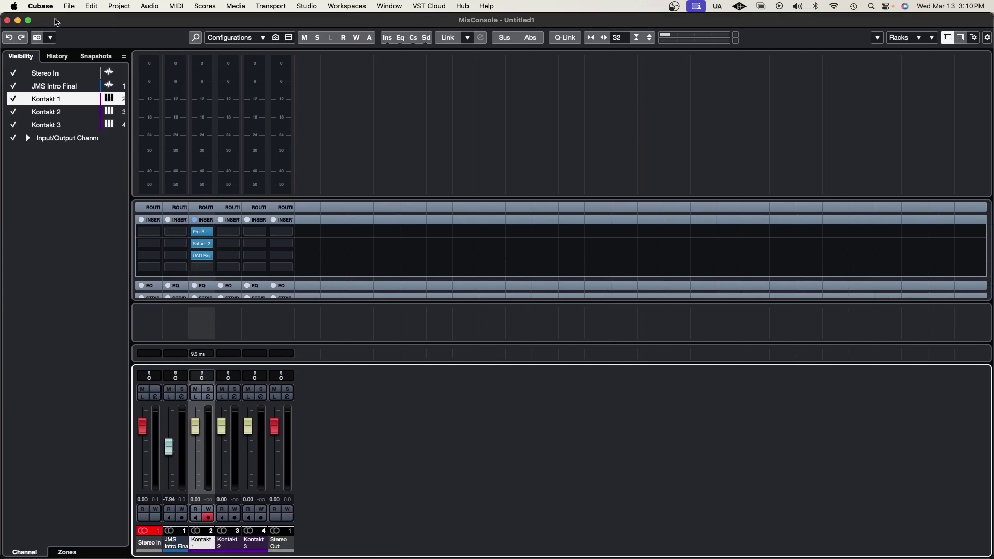
click(8, 20)
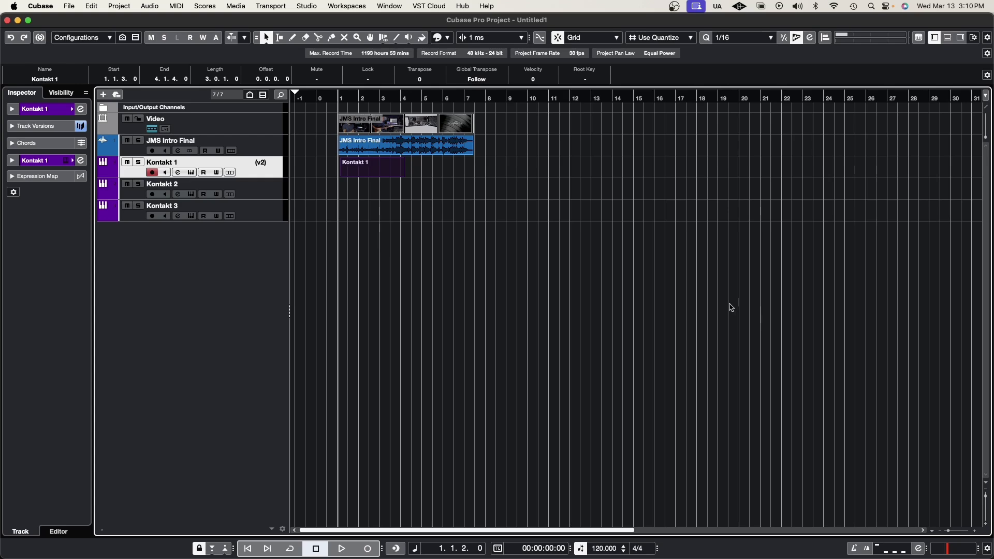
- Delete the Kontakt 1 MIDI event, return to the project start, and select the JMS Intro Final event
click(392, 186)
click(387, 176)
key(Delete)
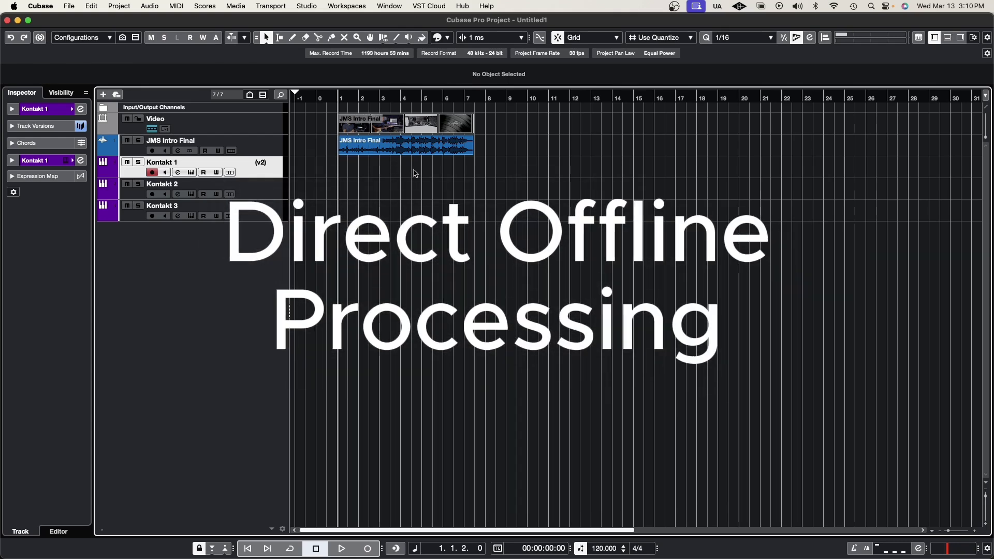
key(Home)
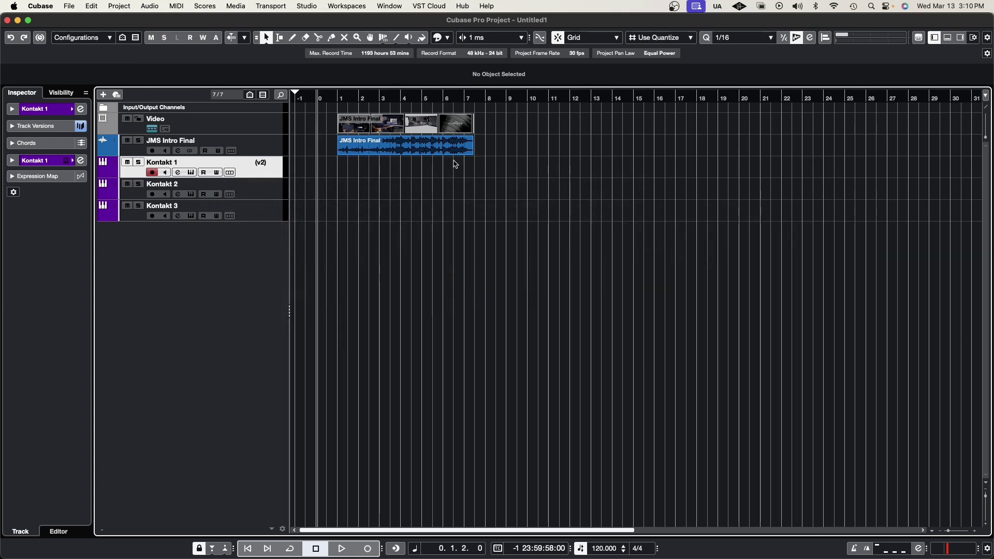
click(411, 154)
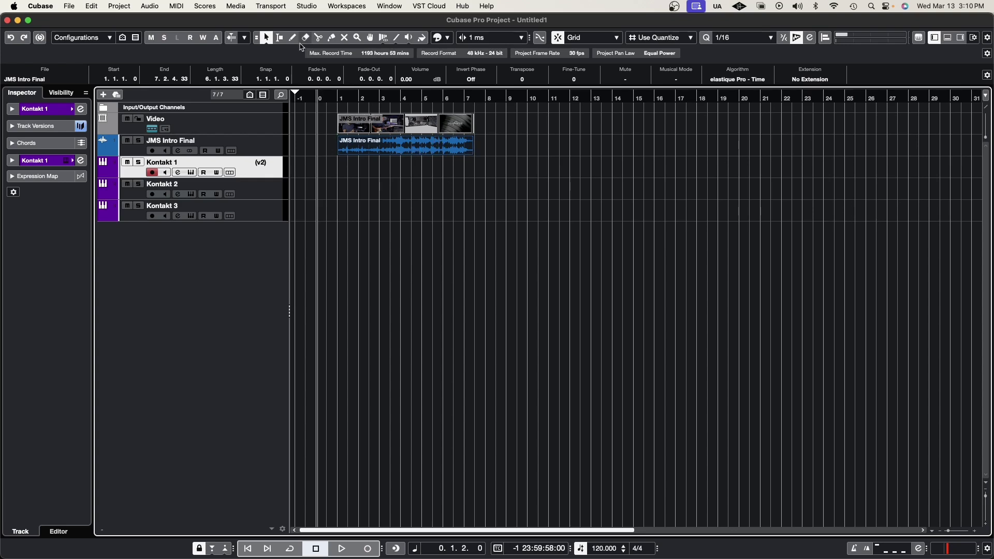
- Inspect the JMS Intro Final inserts in the MixConsole without adding any, then close it
click(308, 6)
click(324, 41)
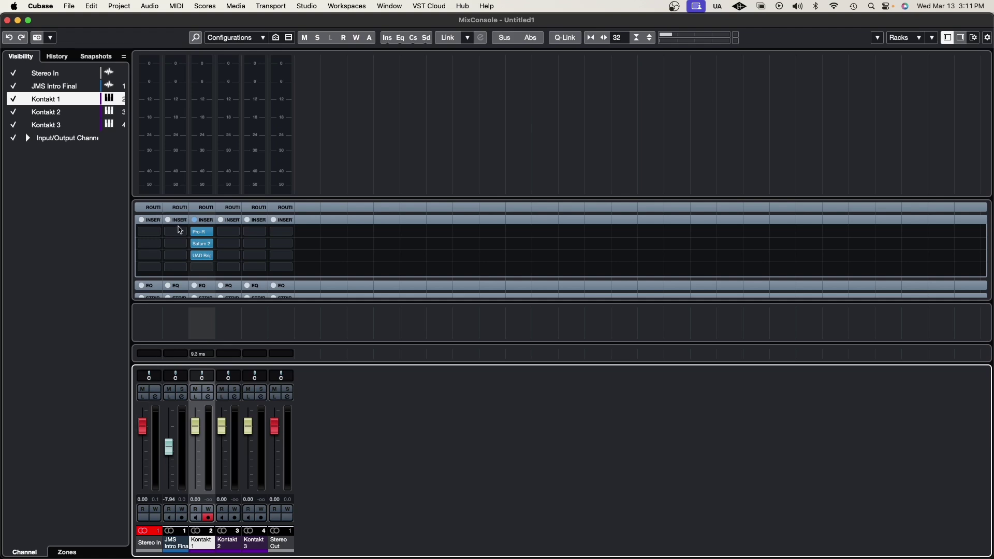
click(176, 232)
click(429, 266)
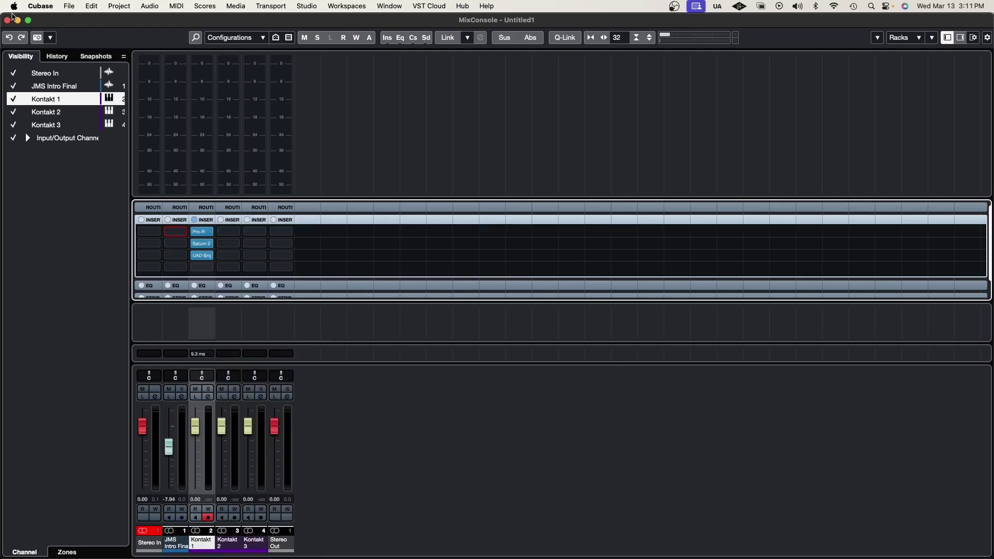
click(8, 20)
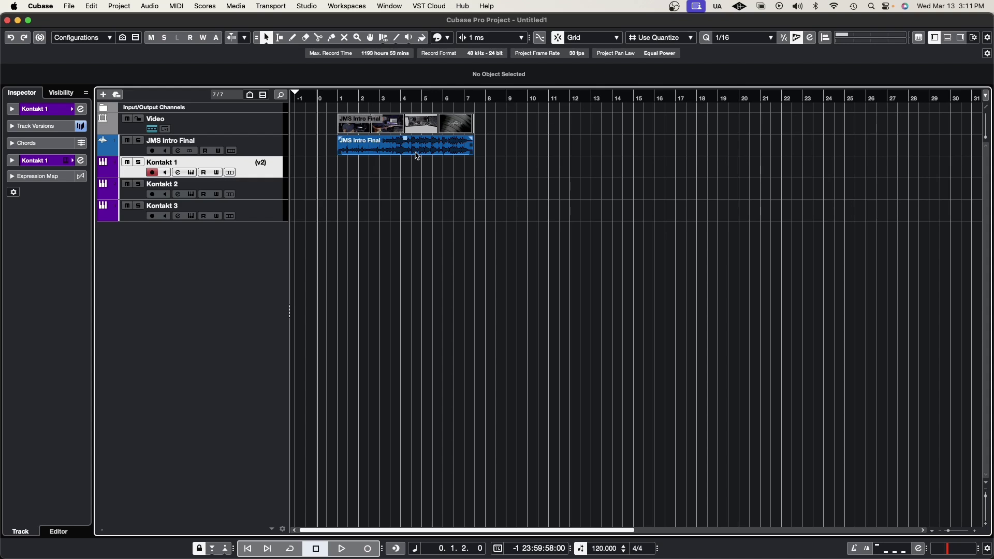
- Open Audio > Direct Offline Processing and target the JMS Intro Final audio event
click(265, 149)
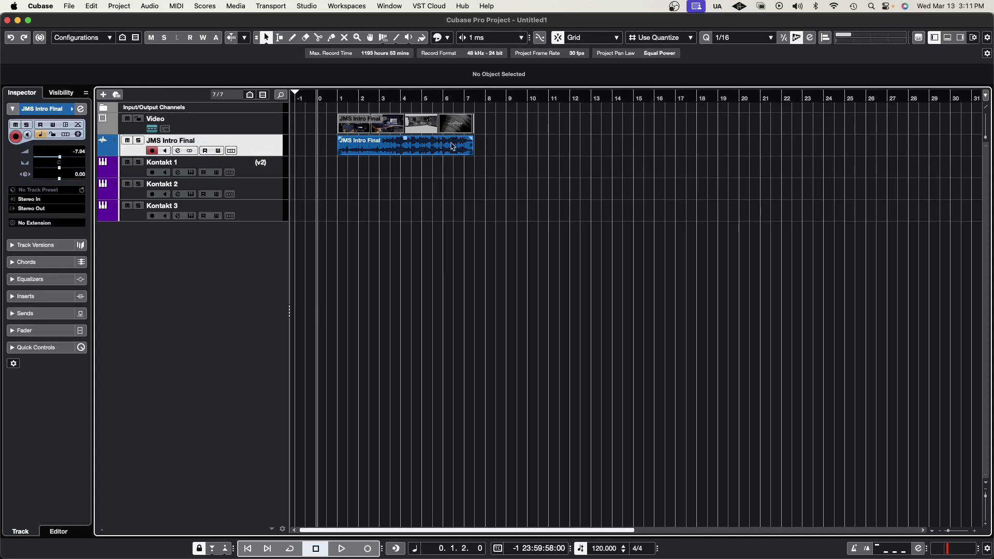
click(148, 6)
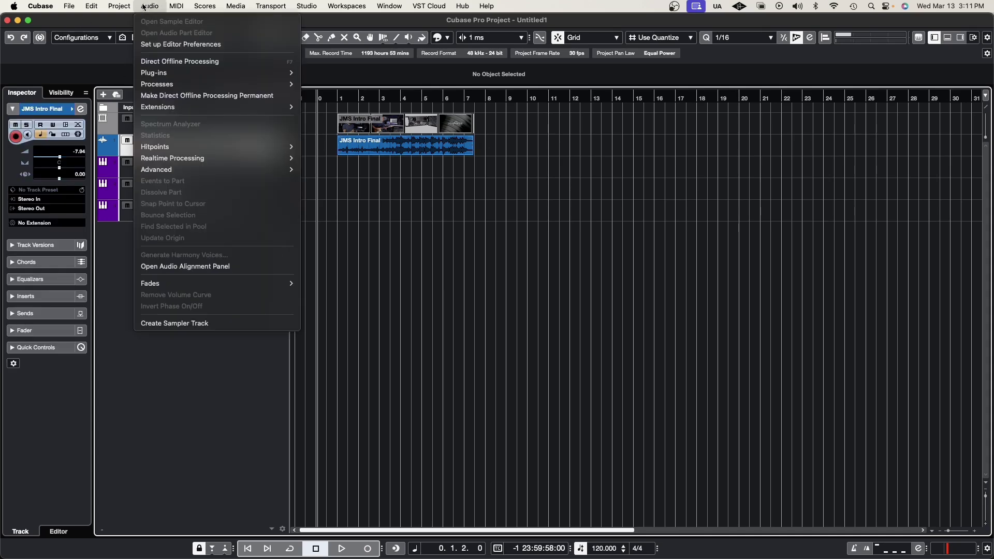
click(199, 62)
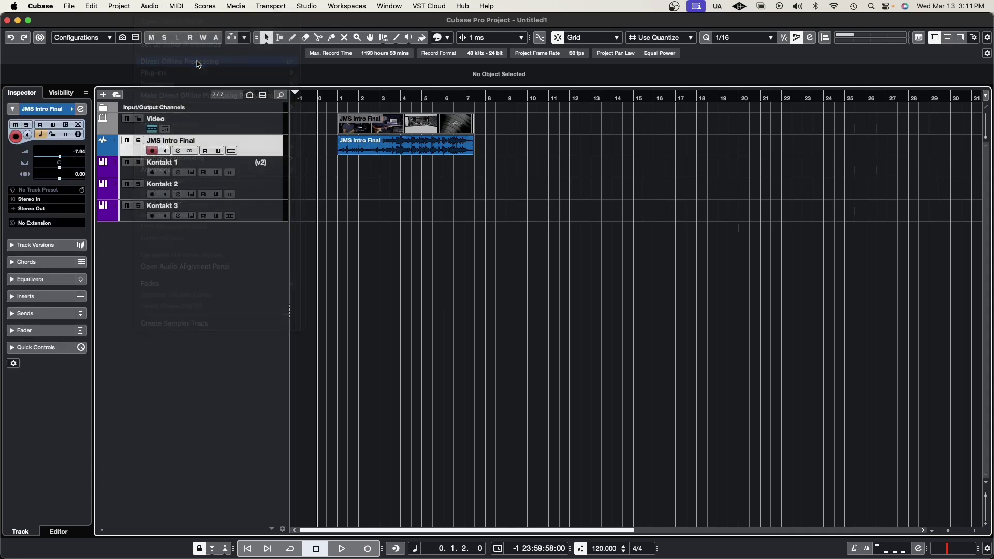
drag(437, 149, 571, 184)
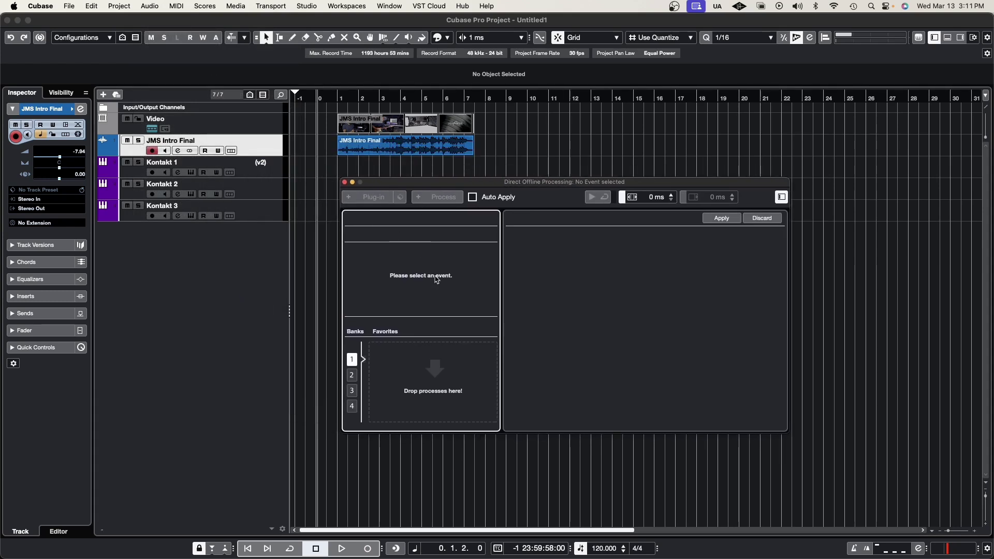
click(401, 147)
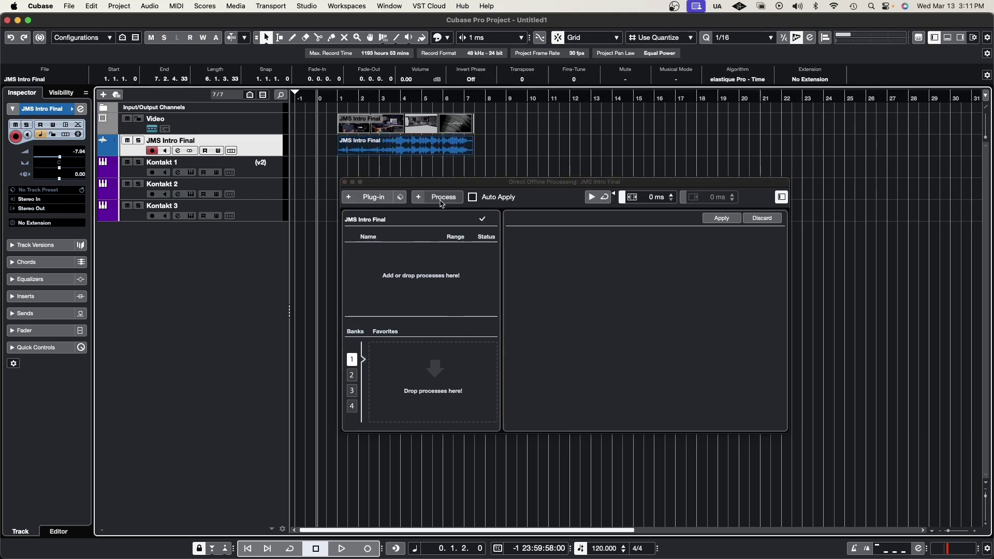
- Add Pro-R from the Reverb category as an offline process
click(388, 199)
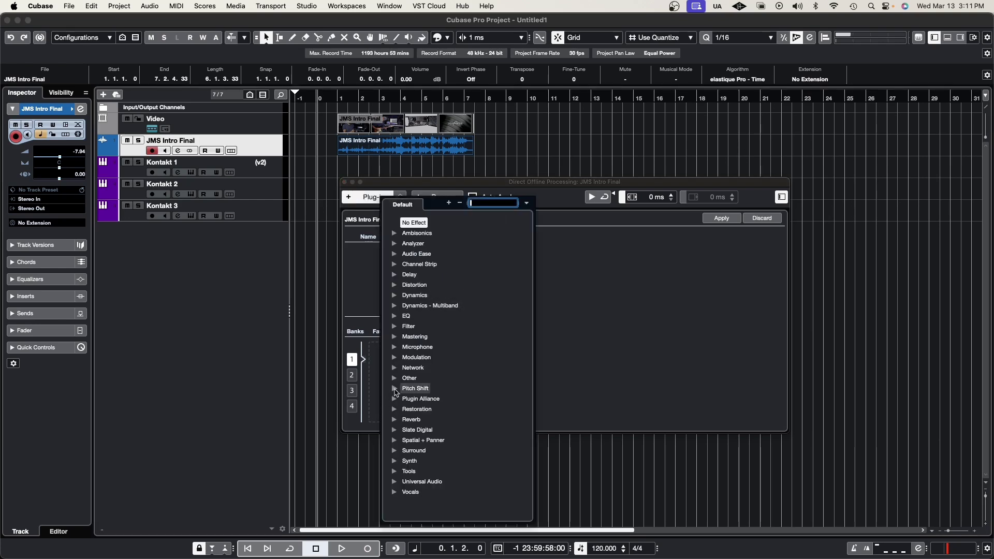
click(395, 420)
click(424, 431)
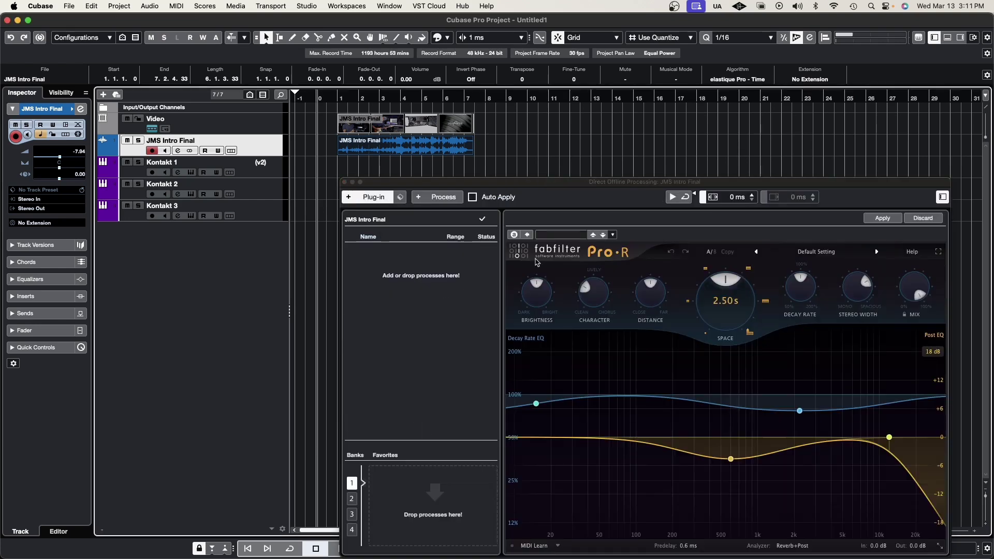
drag(705, 185, 522, 165)
- Play and stop the project, then switch Auto Apply on and back off
key(space)
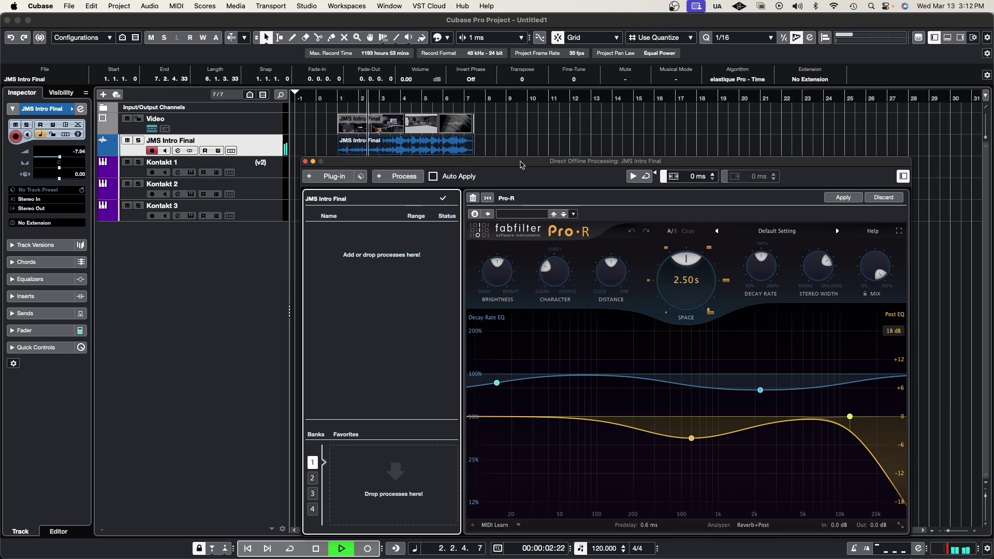
key(space)
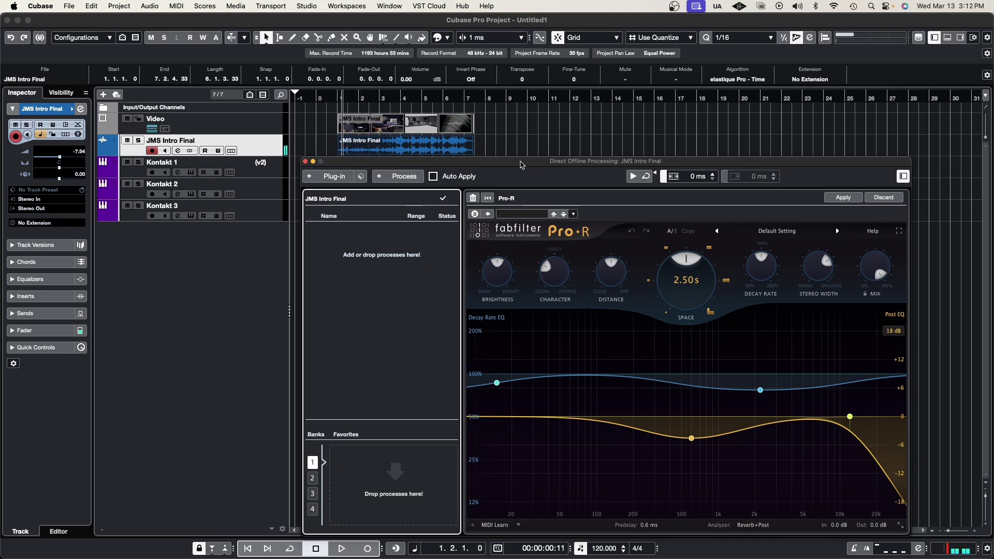
click(434, 177)
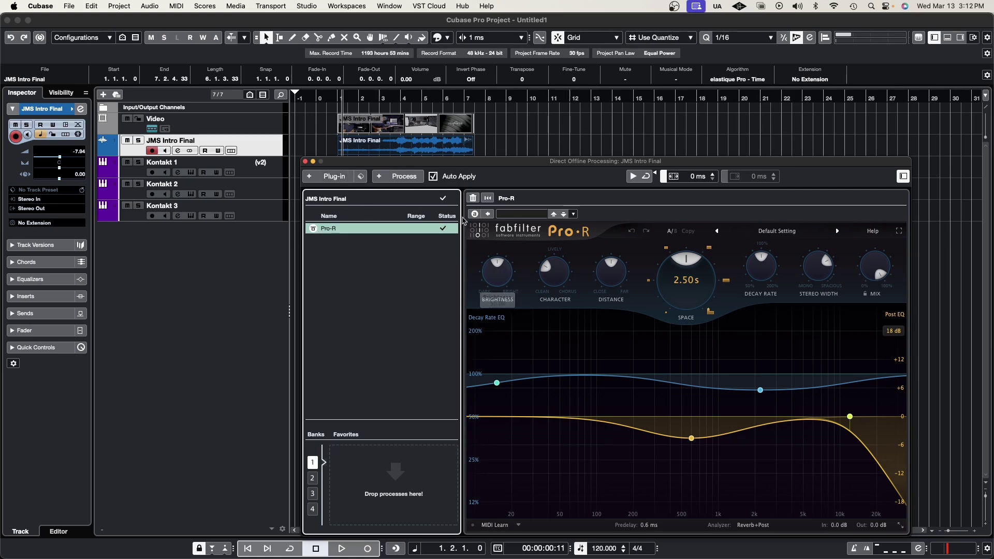
click(433, 177)
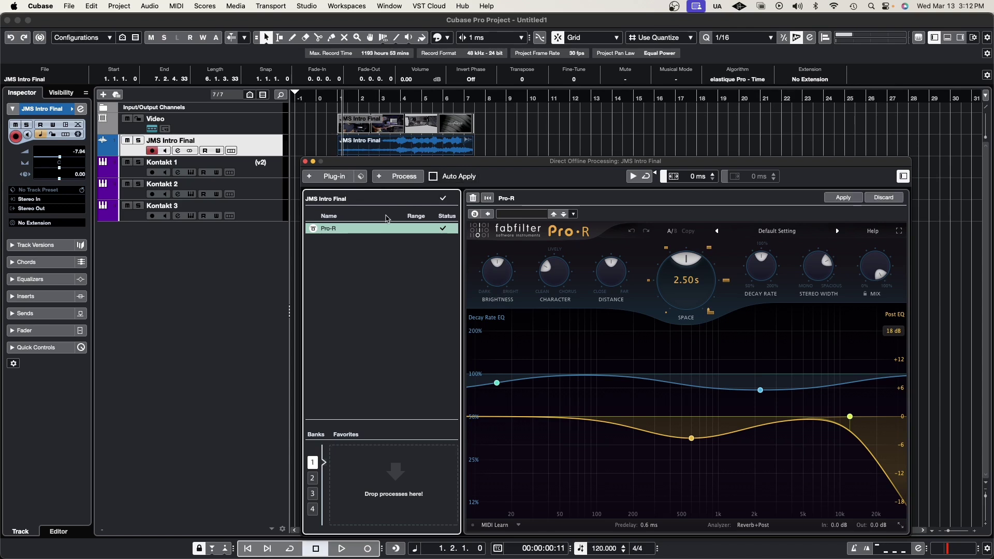
- Delete the Pro-R process and load Pro-R again from the plug-in list
key(Delete)
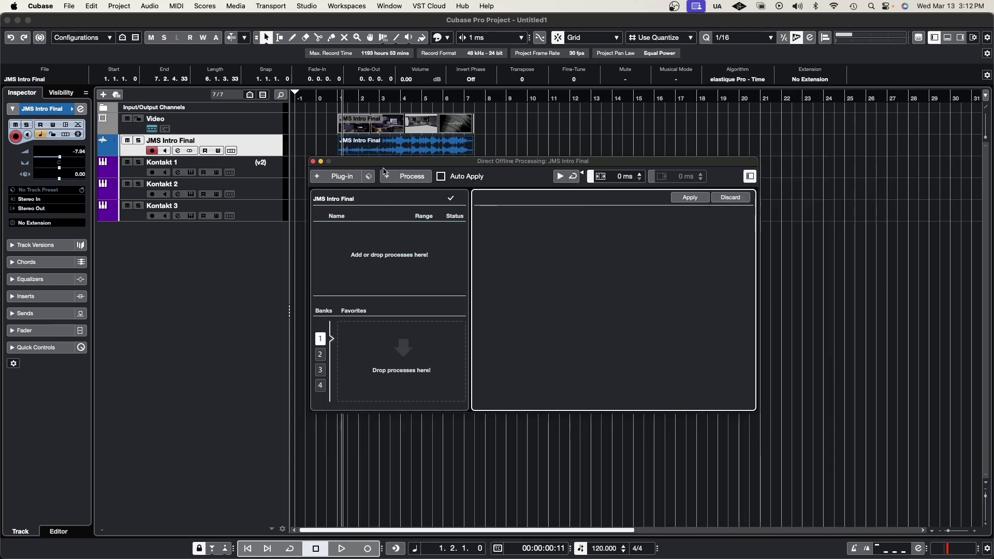
click(346, 176)
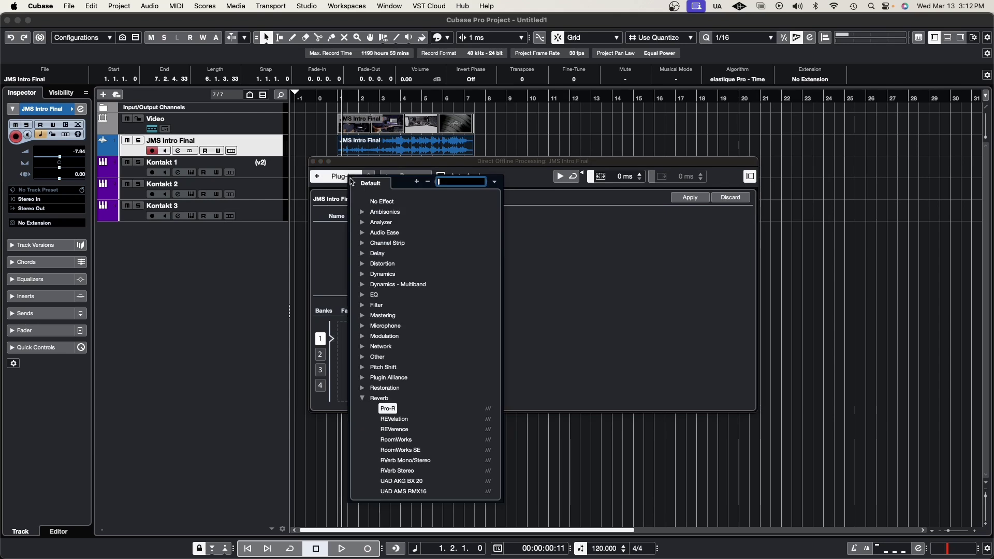
click(389, 409)
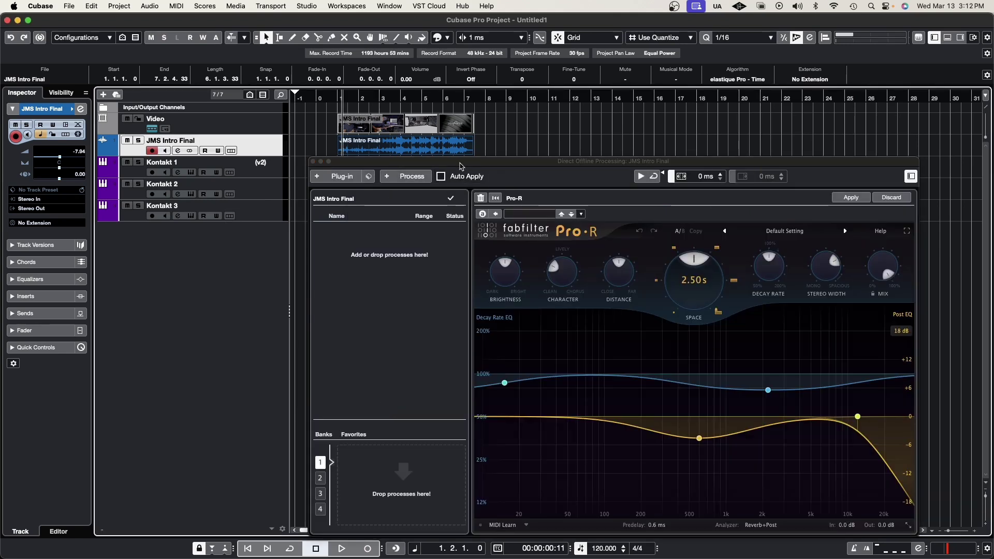
drag(460, 162, 451, 158)
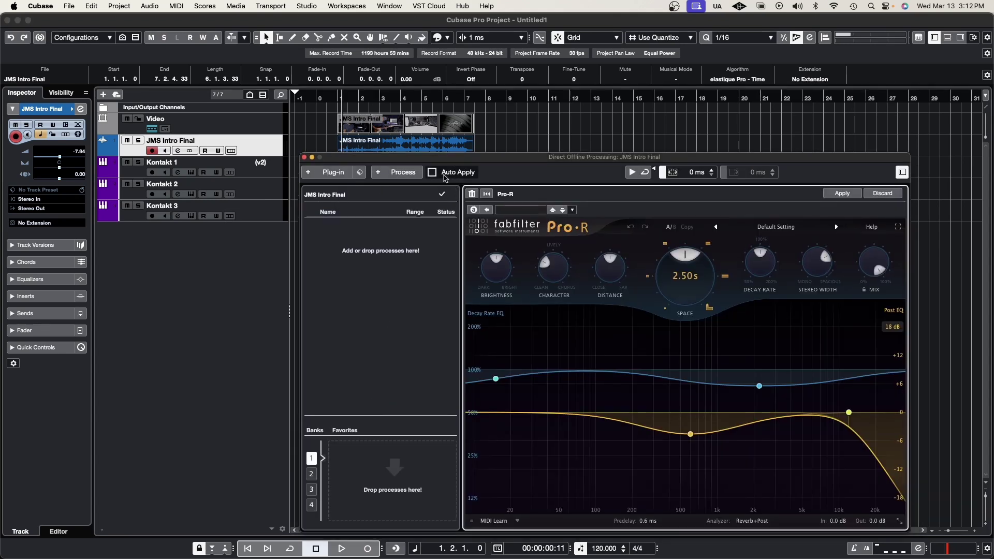
click(412, 216)
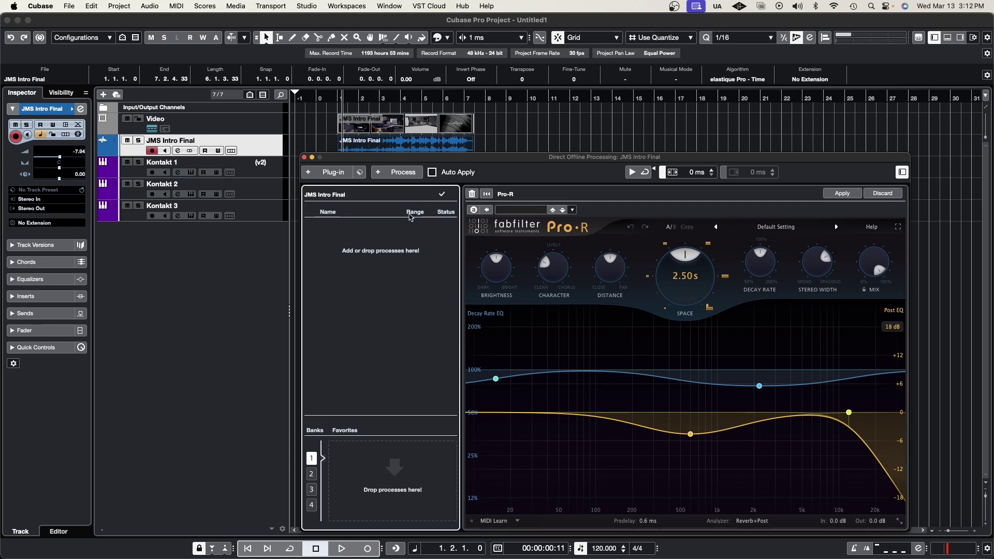
- Preview Pro-R on the audio, then lower its Mix to about 83%
click(631, 173)
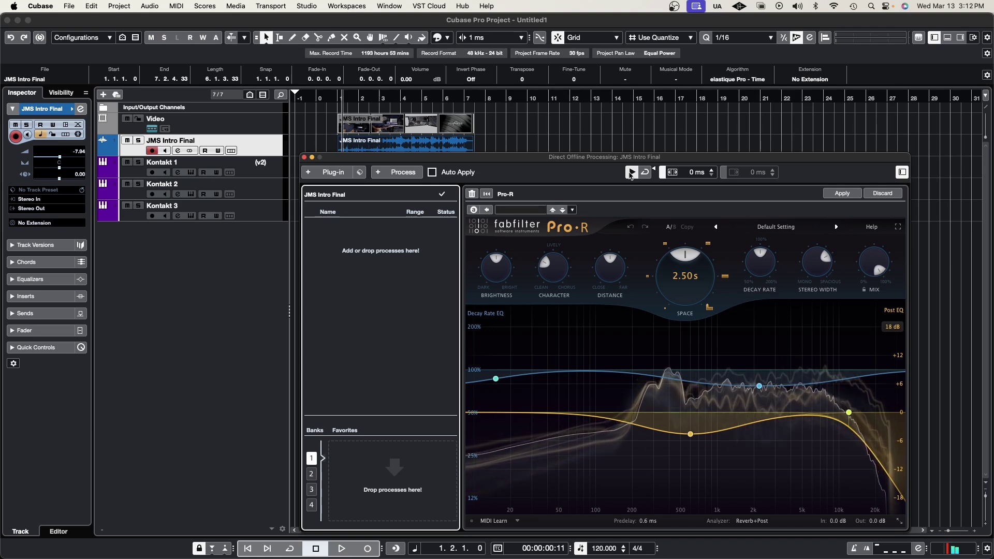
click(631, 174)
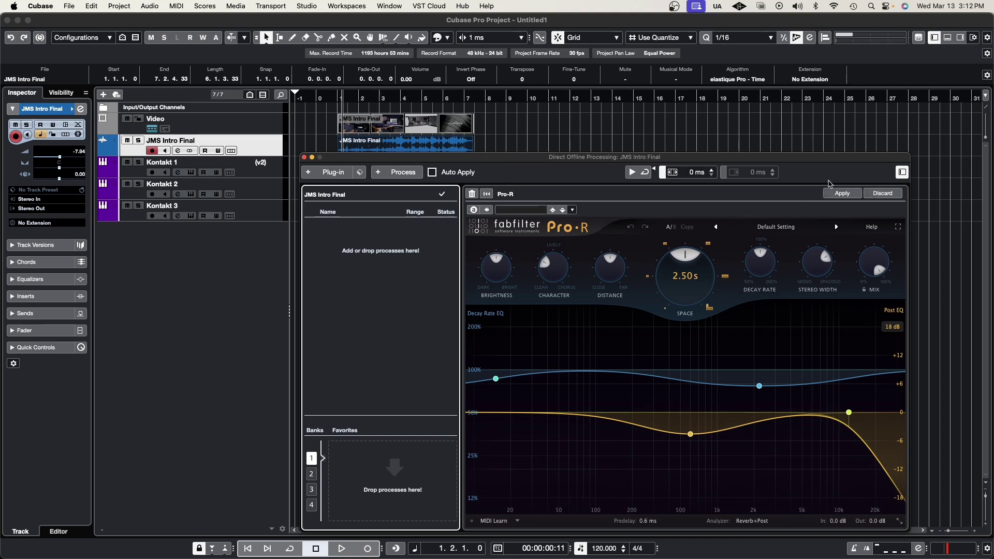
drag(814, 161, 805, 165)
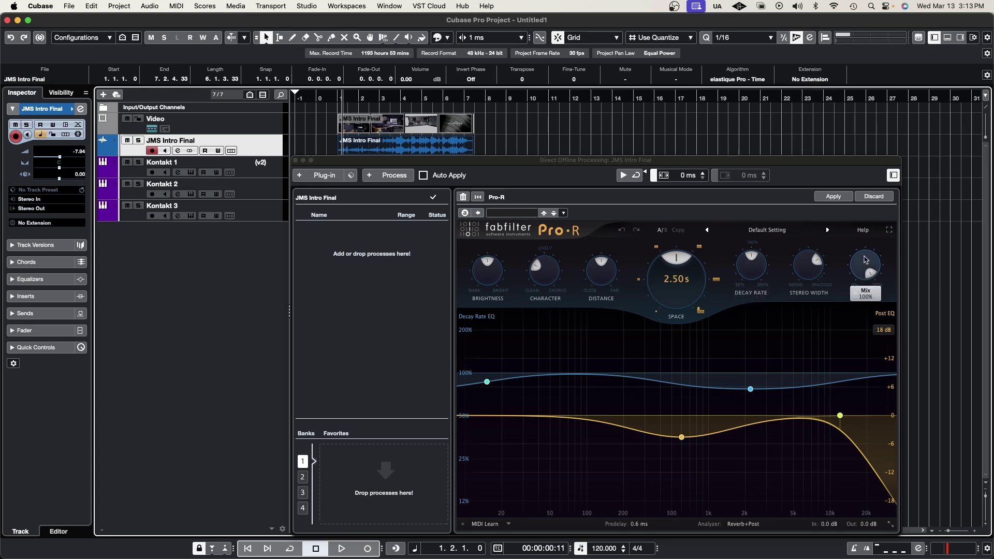
drag(866, 271, 866, 297)
- Turn on Auto Apply and settle Pro-R's Mix at about 56.5% after trying 0% and 100%
click(423, 175)
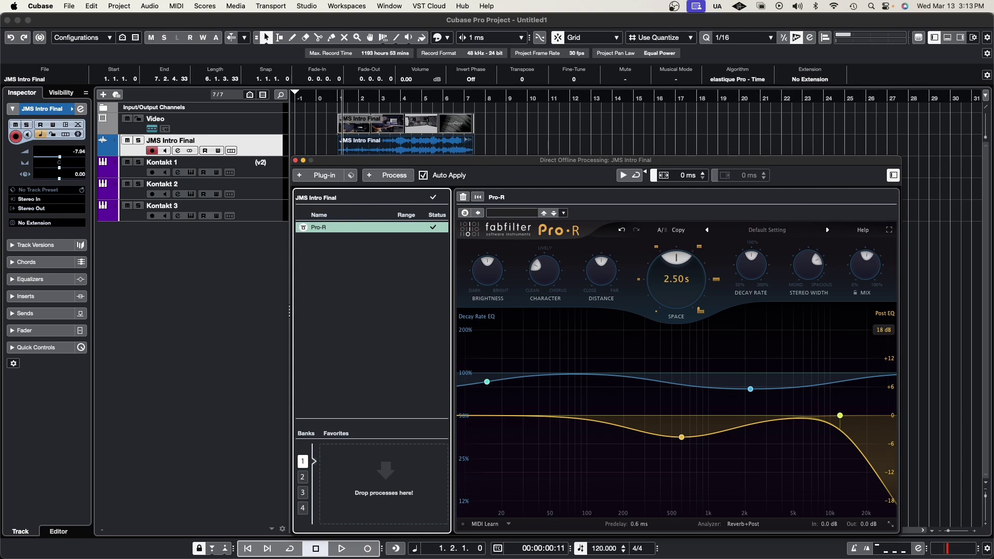
mouse_move(864, 264)
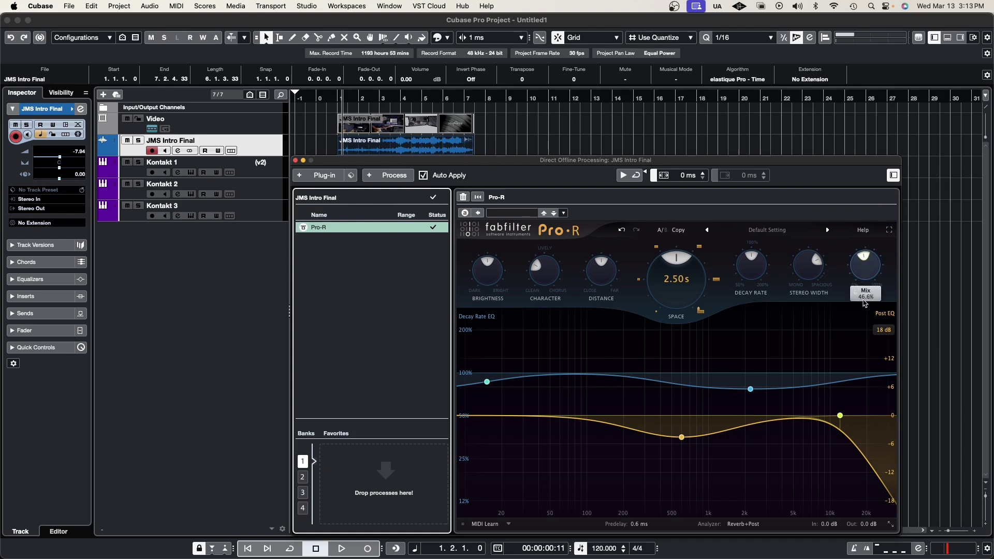
drag(863, 309, 858, 317)
double_click(866, 266)
drag(864, 265, 848, 323)
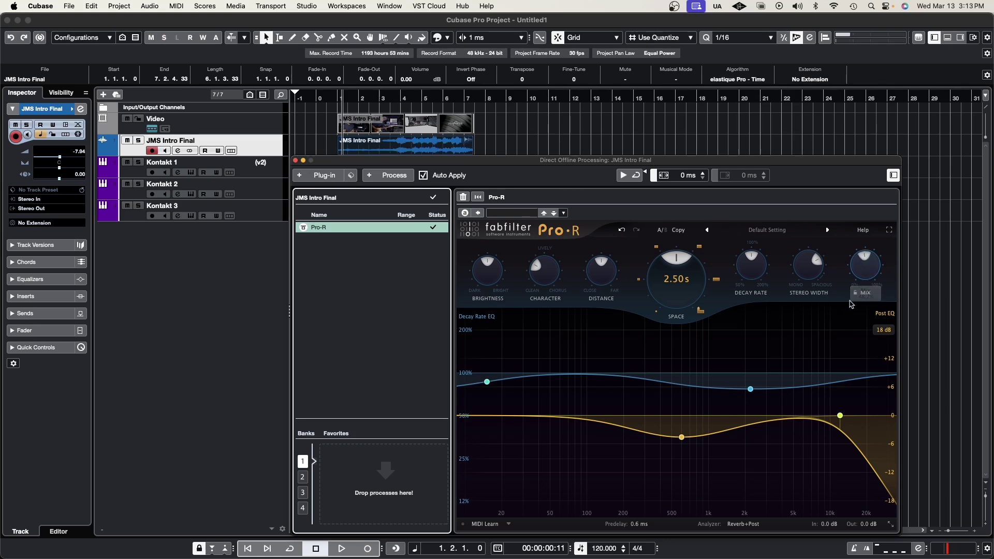
- Play the start of JMS Intro Final with the reverb, then stop
drag(481, 164, 465, 162)
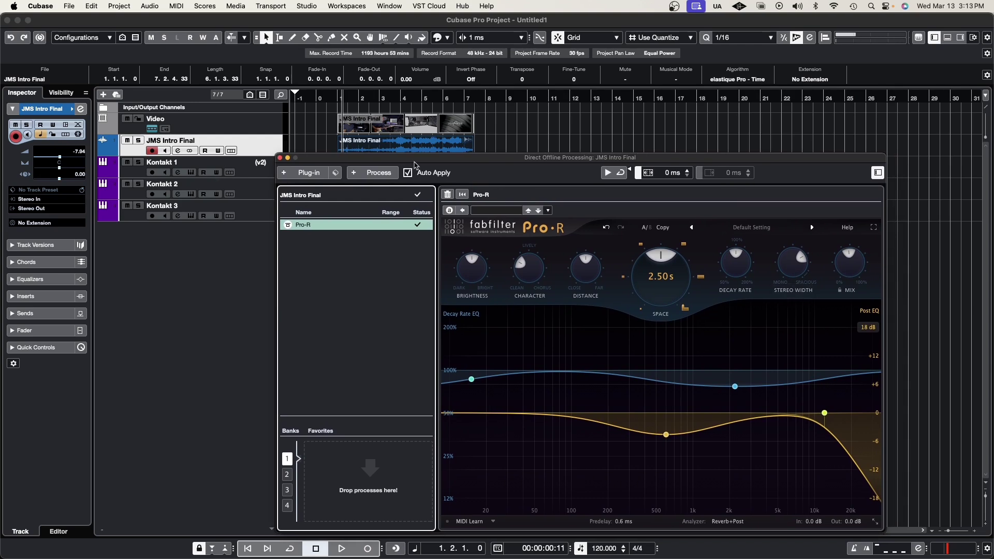
key(space)
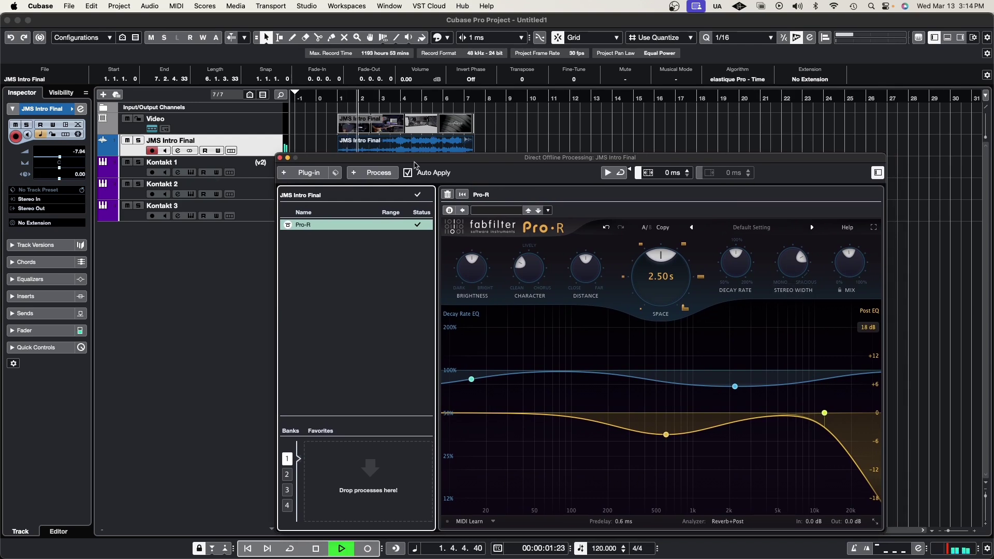
key(space)
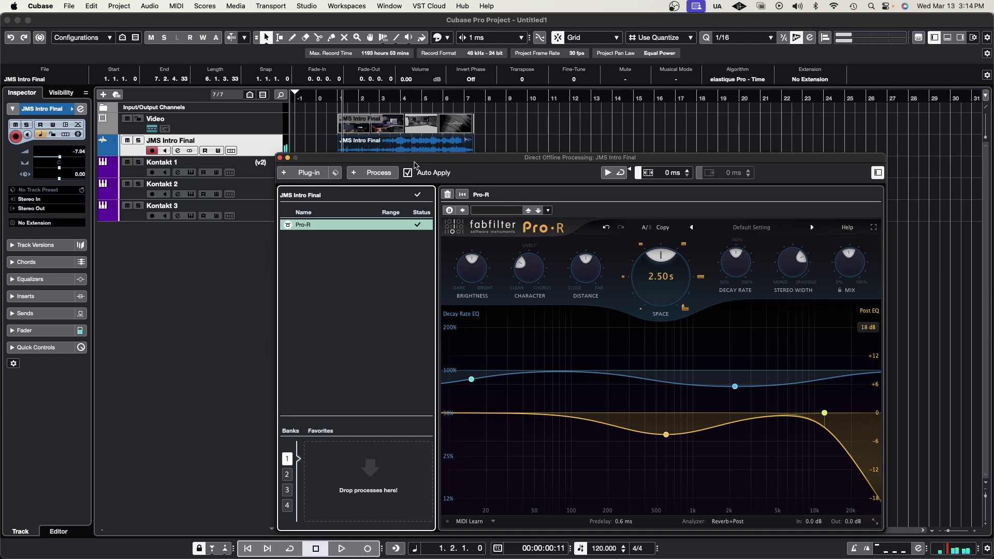
- Close Direct Offline Processing, play briefly, and open then close the MixConsole
click(280, 158)
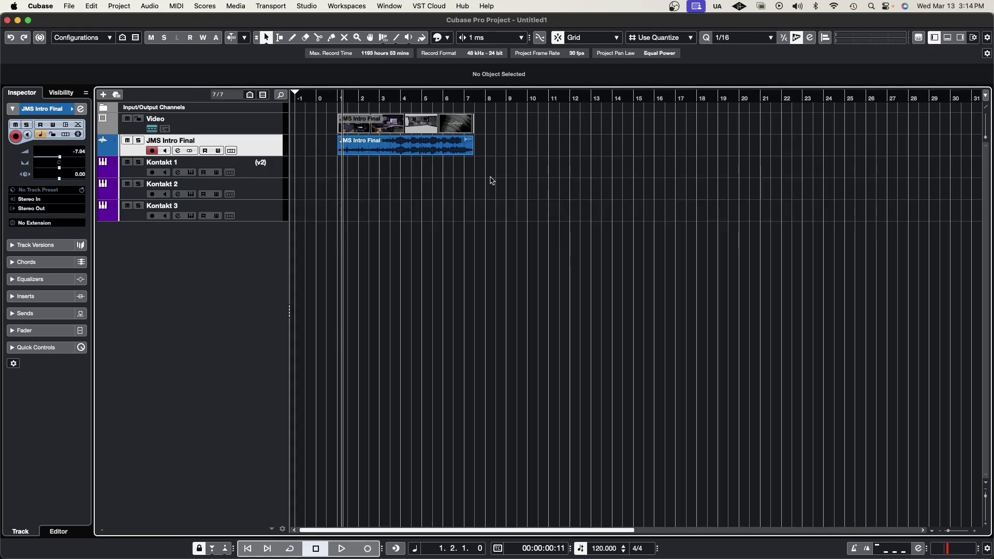
key(space)
key(space)
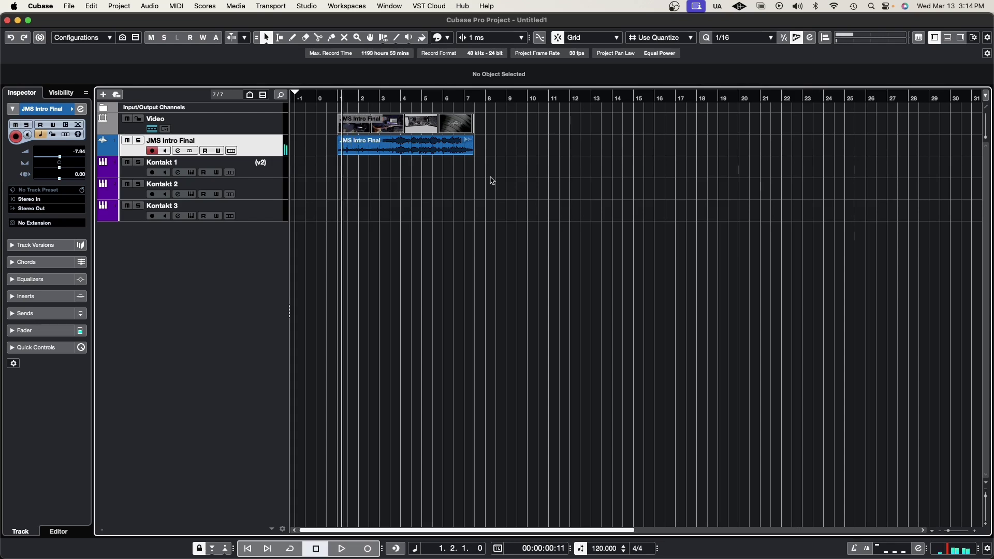
click(307, 6)
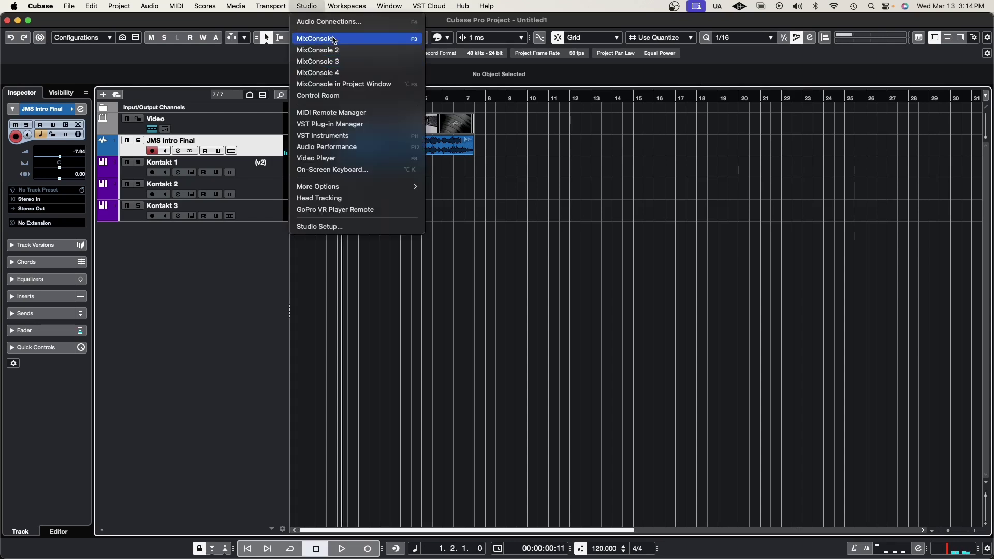
click(342, 65)
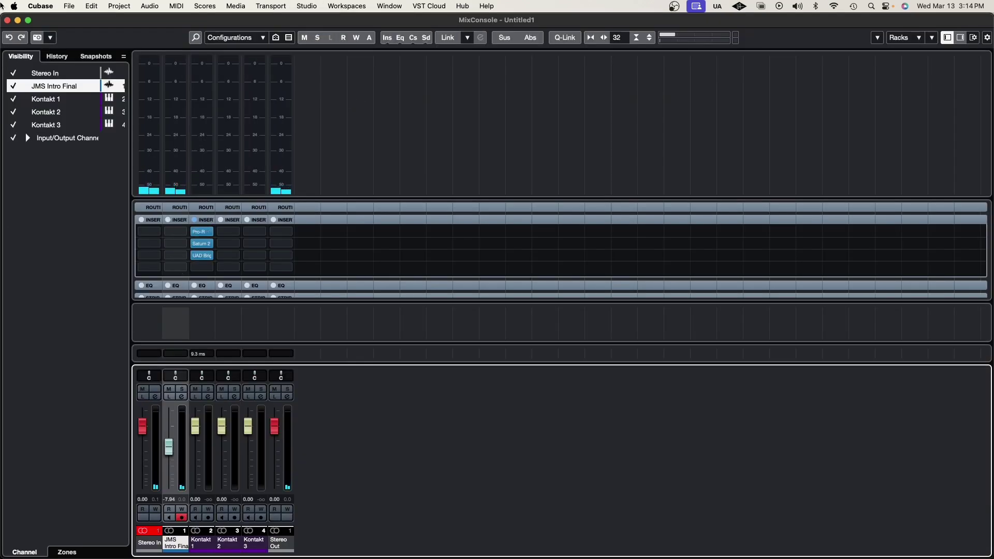
click(7, 21)
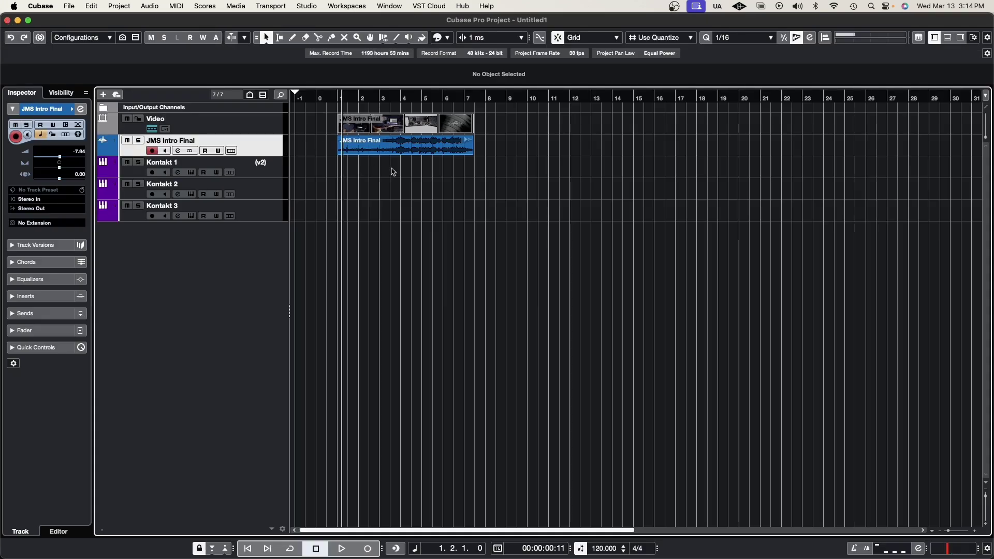
- Reopen Direct Offline Processing for the JMS Intro Final event, reposition it, and play the processed audio
click(402, 152)
click(129, 4)
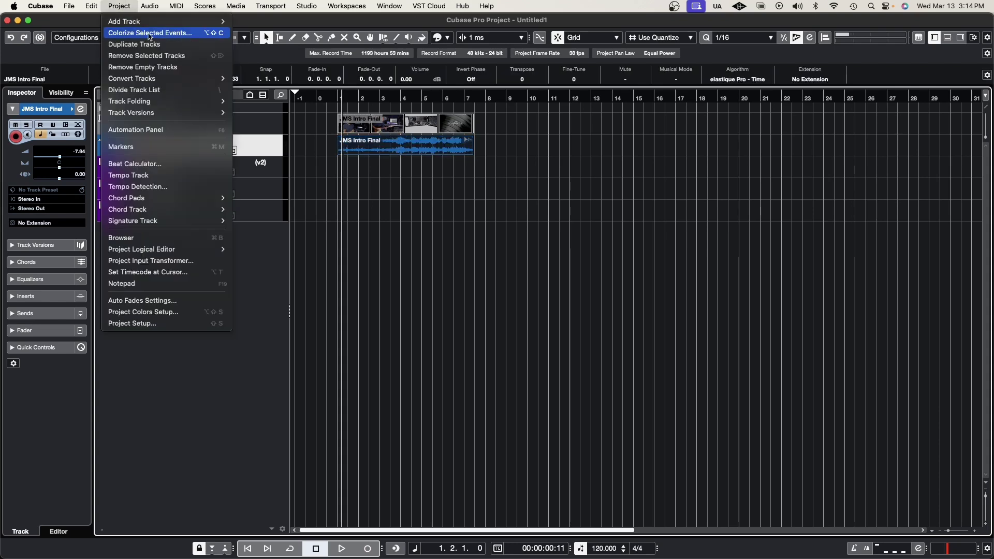
click(432, 240)
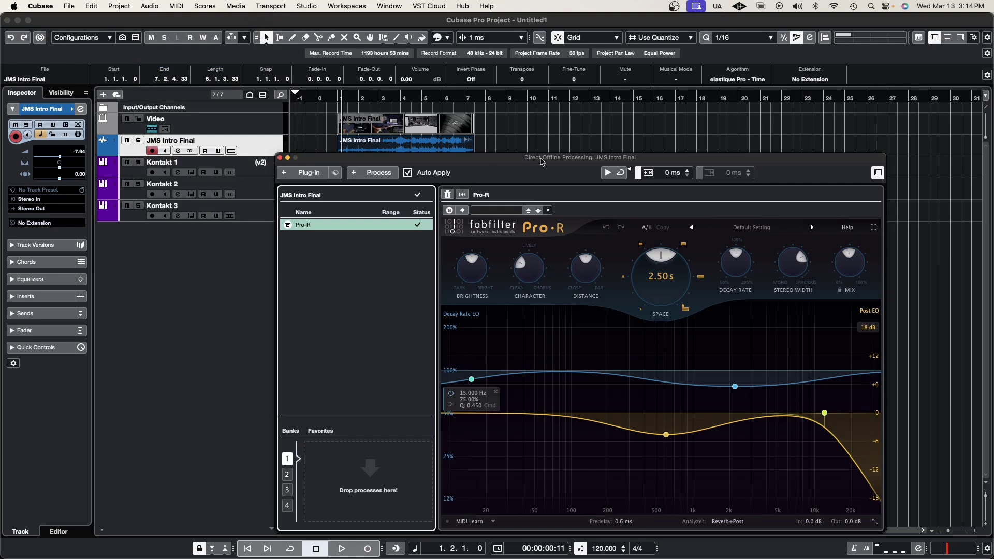
drag(541, 162, 511, 154)
drag(451, 151, 423, 148)
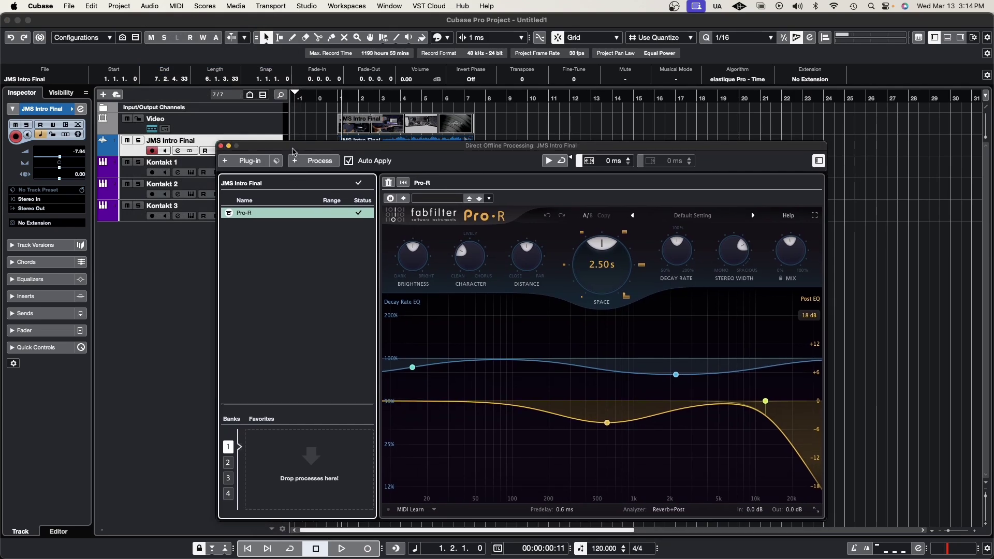
drag(294, 154, 291, 186)
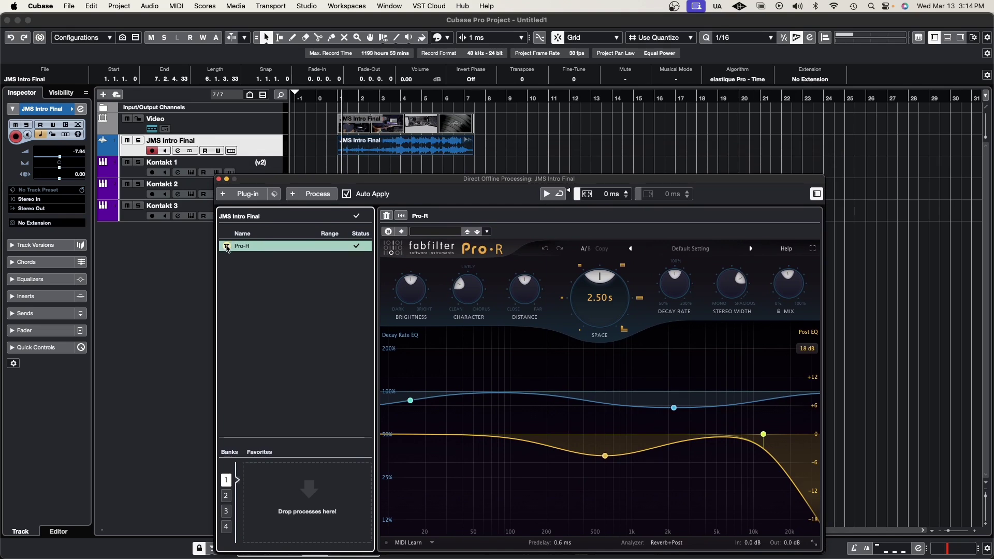
key(space)
key(space)
click(306, 6)
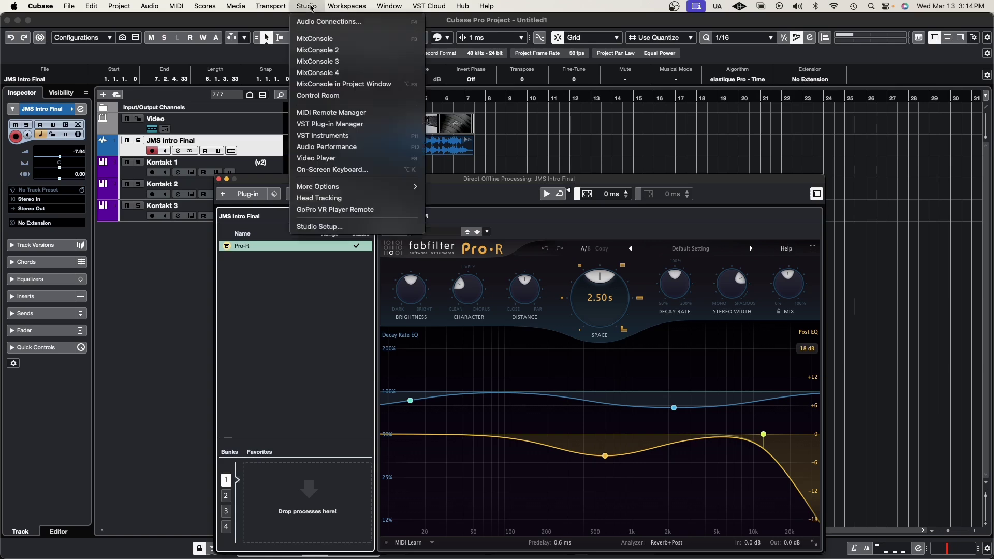
click(321, 39)
drag(272, 179, 380, 174)
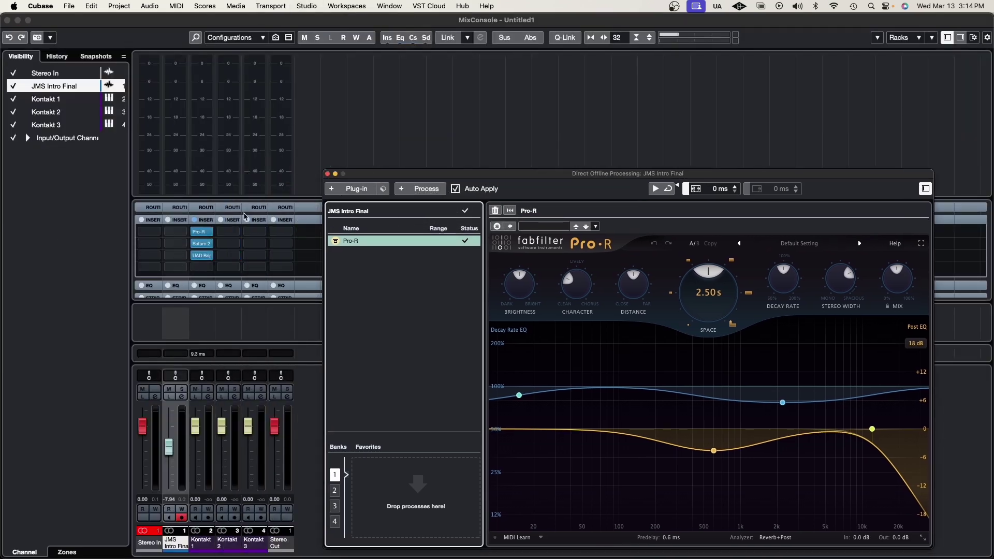
drag(564, 176, 528, 166)
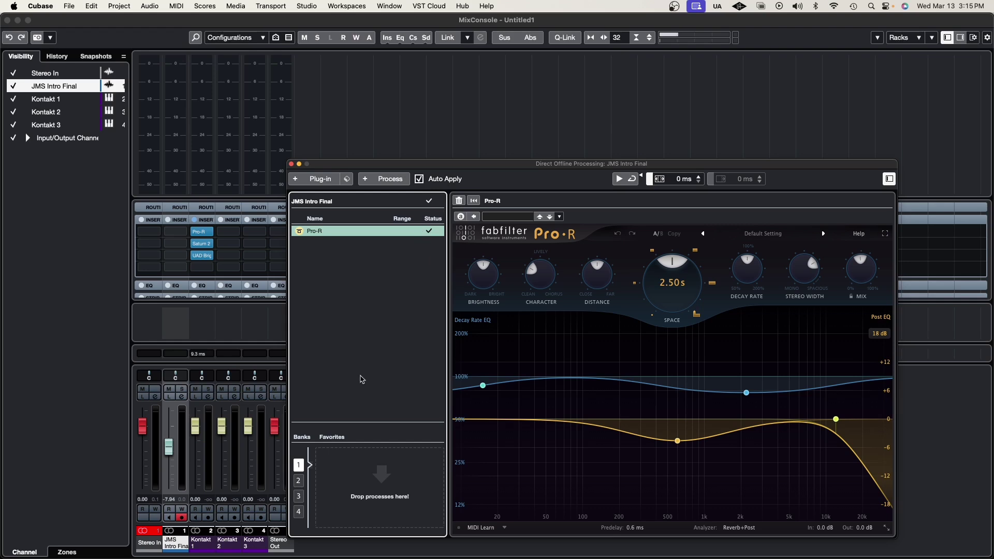
drag(473, 163, 441, 119)
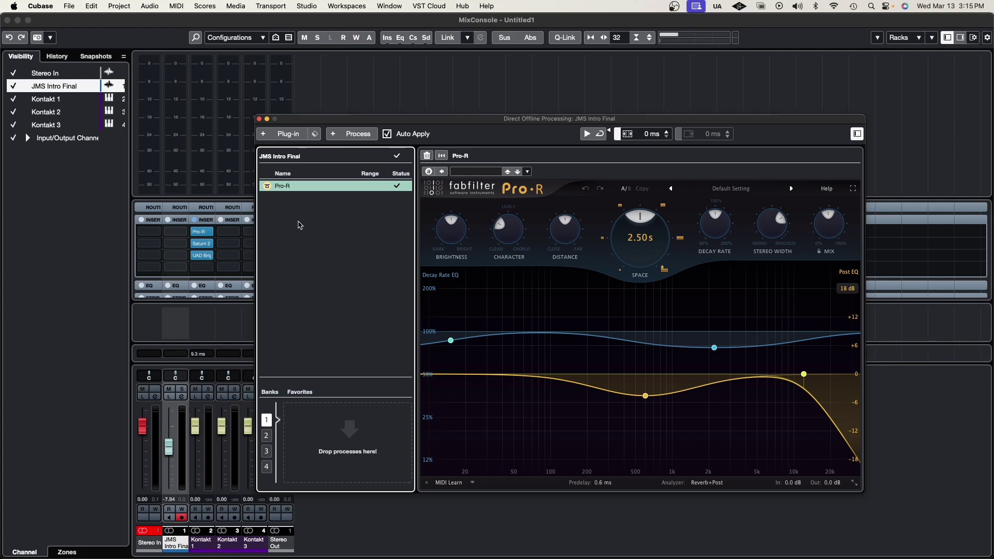
- Return to the project window and store the Pro-R process in Favorites bank 1
key(F3)
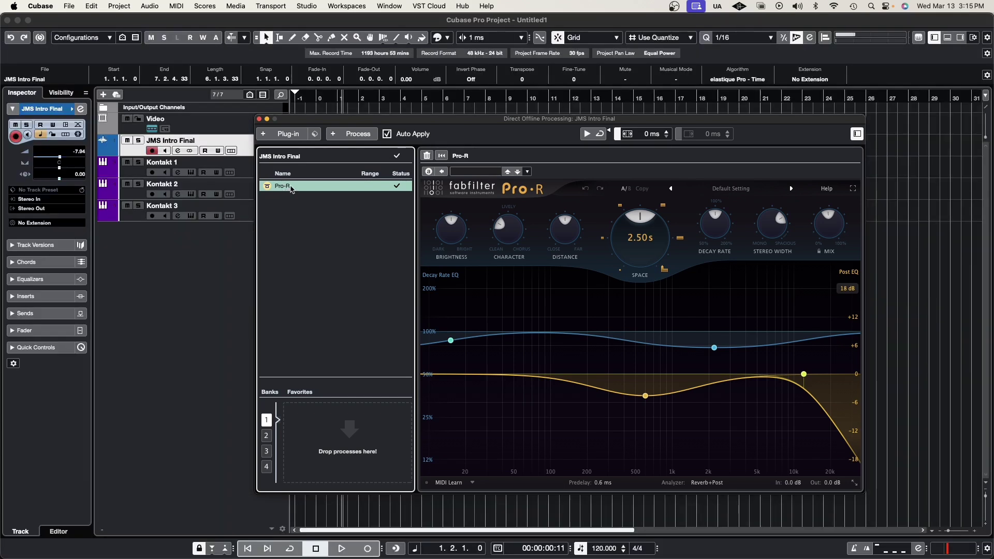
click(278, 134)
click(260, 236)
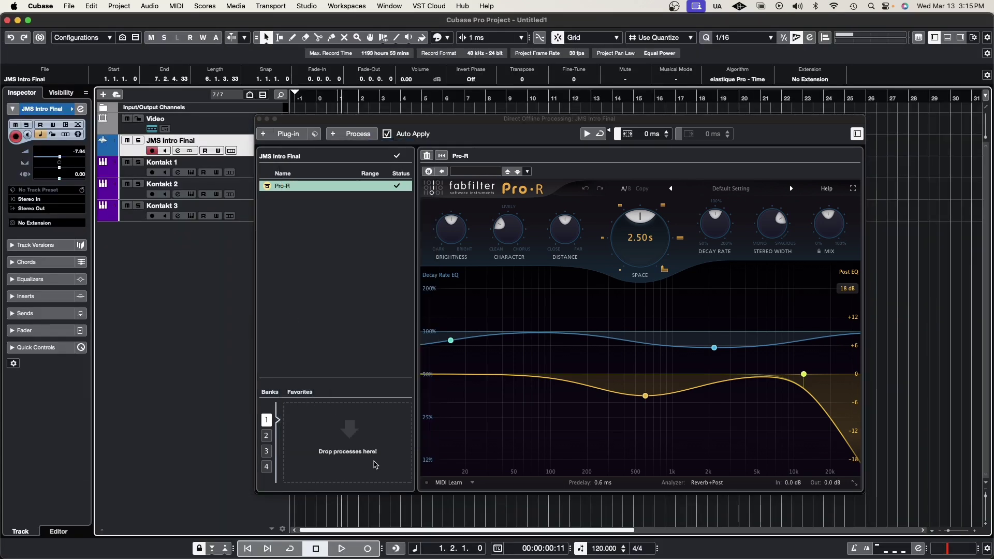
click(275, 185)
drag(276, 185, 310, 437)
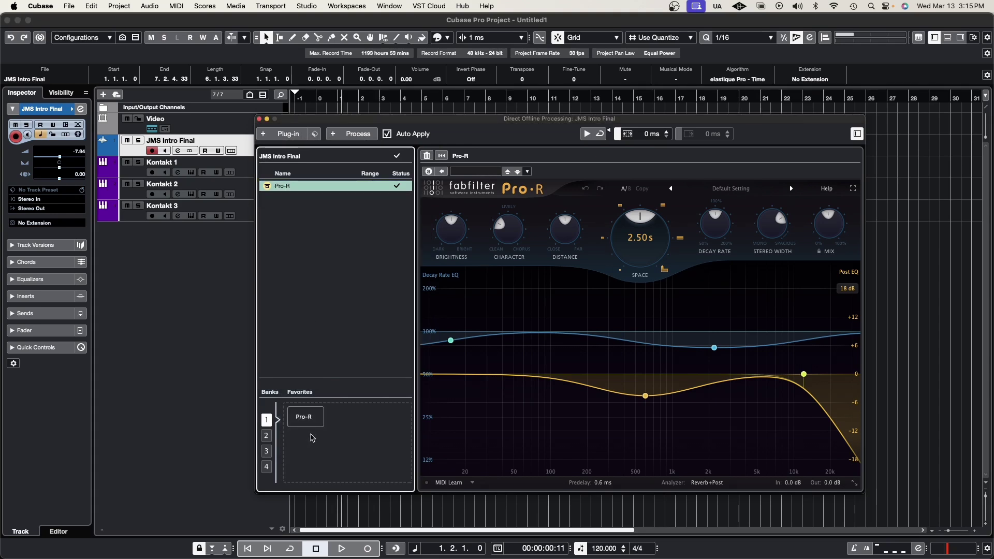
- Add Saturn 2 from Distortion after Pro-R and store it in the same Favorites bank
click(288, 139)
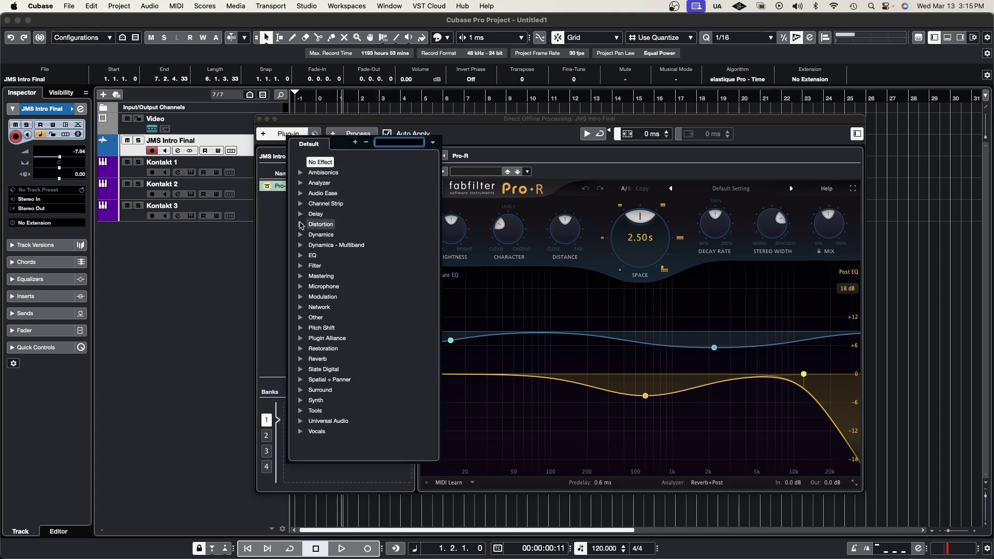
click(321, 231)
scroll(344, 336, down, 5)
click(334, 351)
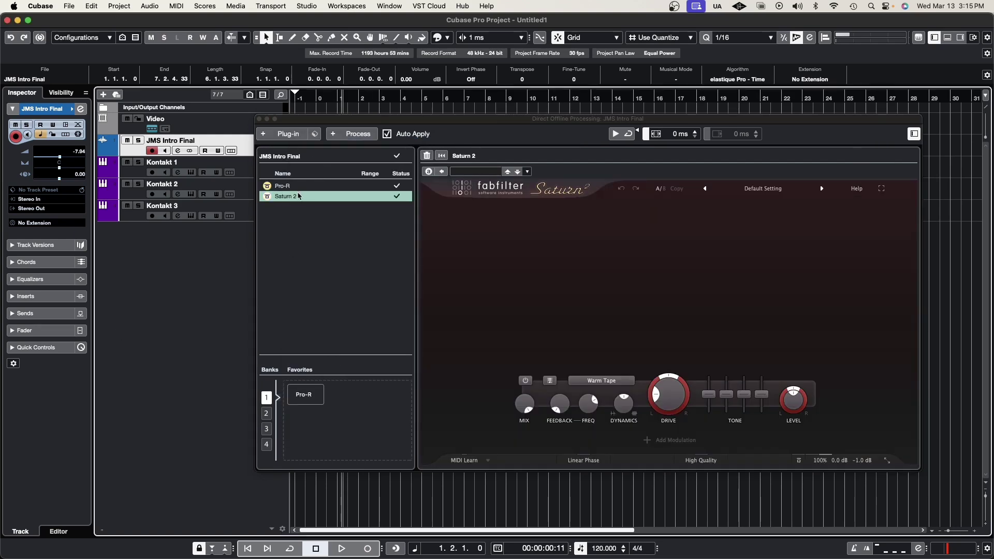
drag(306, 196, 358, 433)
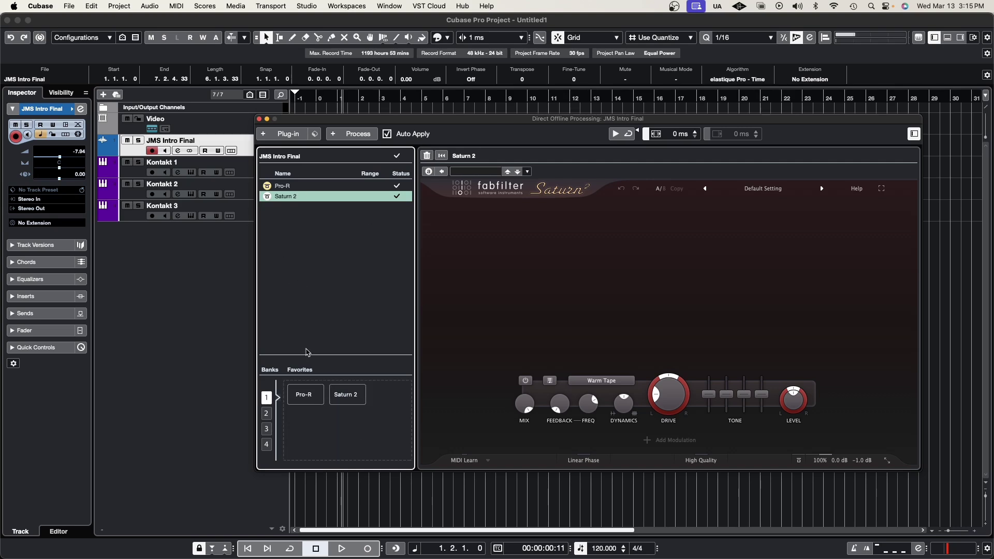
- Select Favorites bank 1 and apply the Pro-R and Saturn 2 favourites again
scroll(276, 416, down, 3)
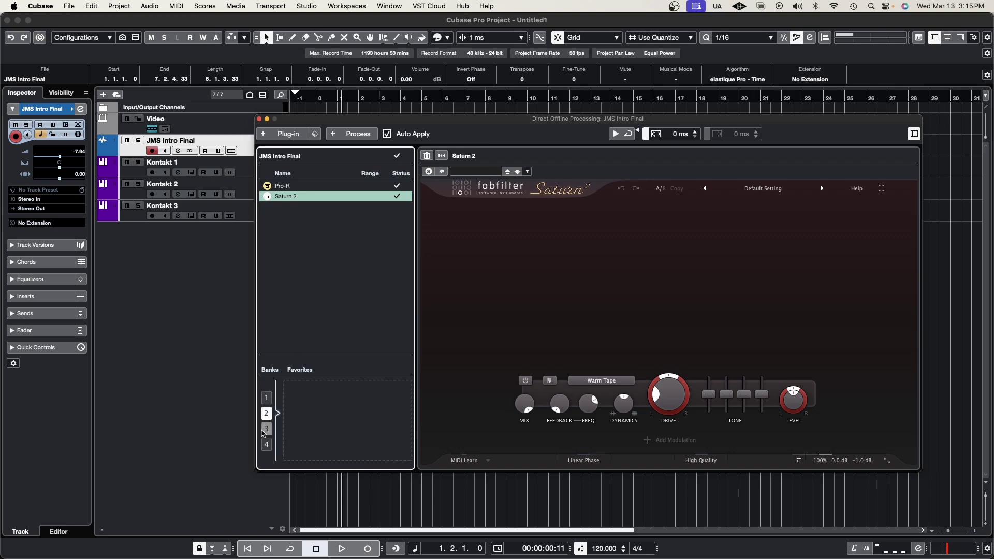
click(269, 403)
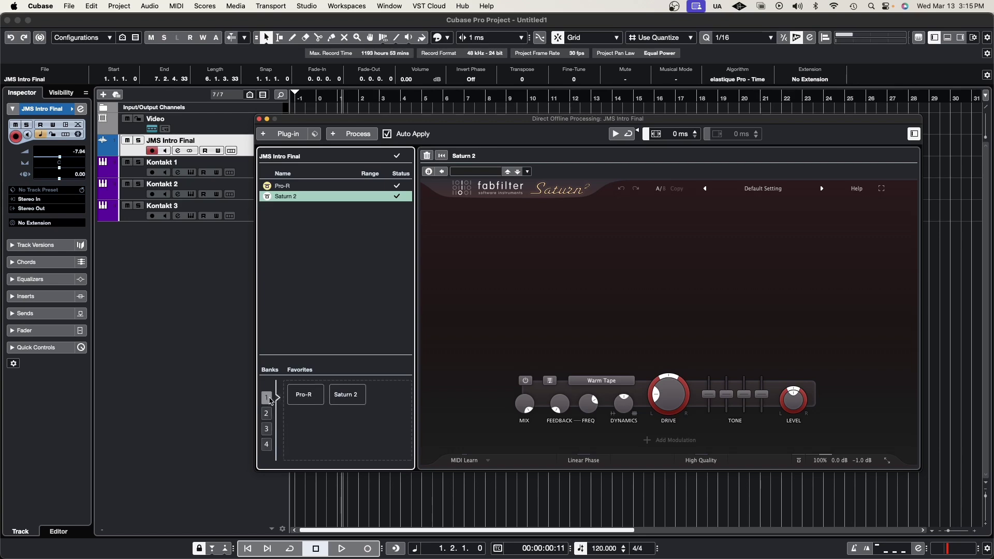
click(308, 397)
click(345, 399)
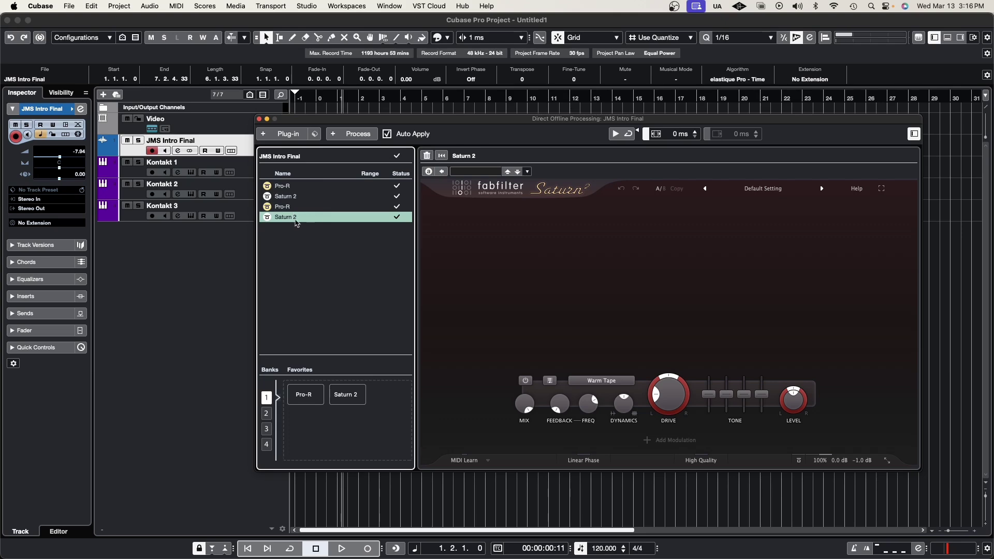
click(351, 133)
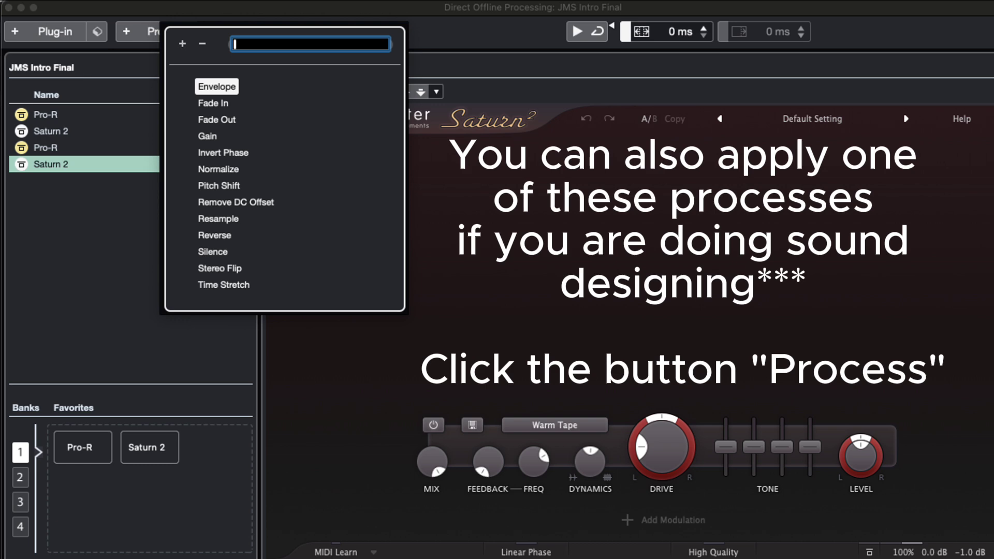
key(Escape)
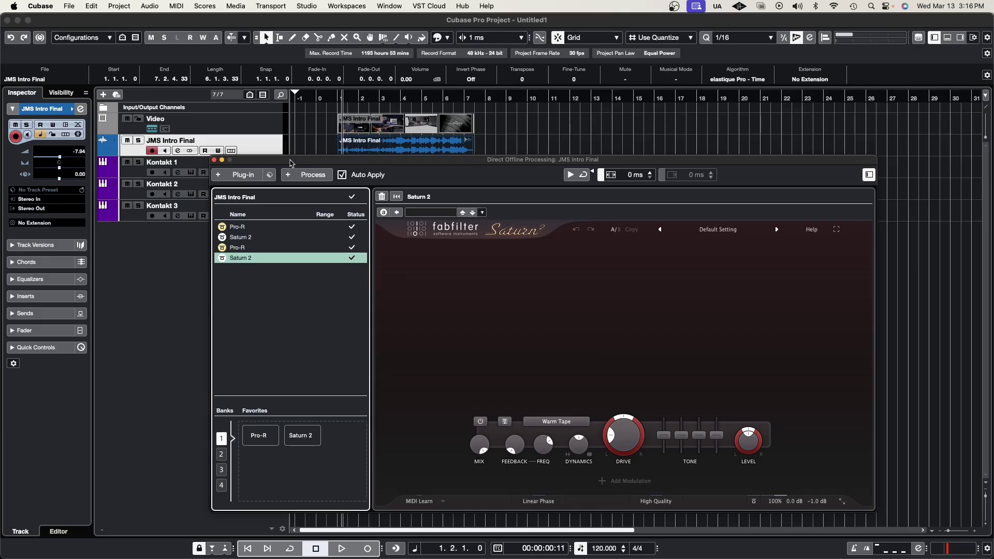